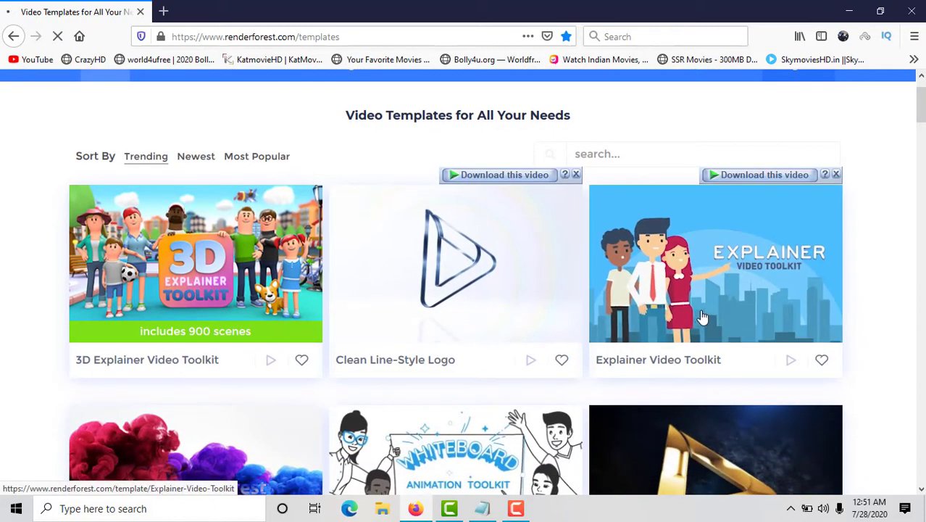
# Create a new video project from the Explainer Video Toolkit template, starting with the Add scene option.
pyautogui.click(710, 321)
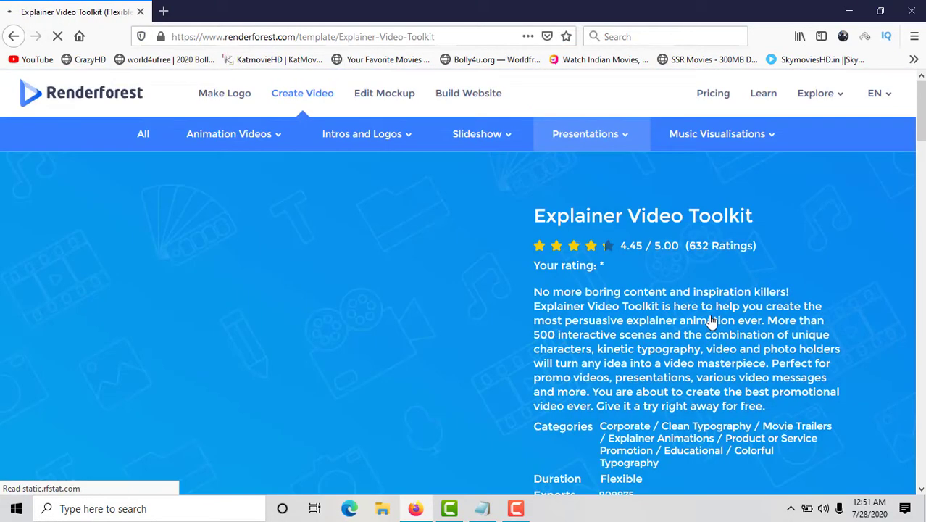
pyautogui.scroll(-1, 714, 316)
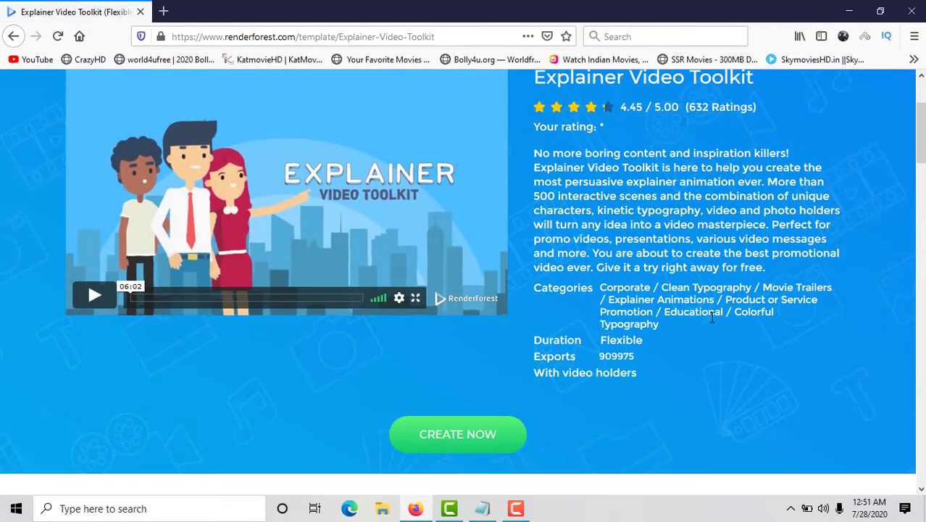
pyautogui.click(485, 414)
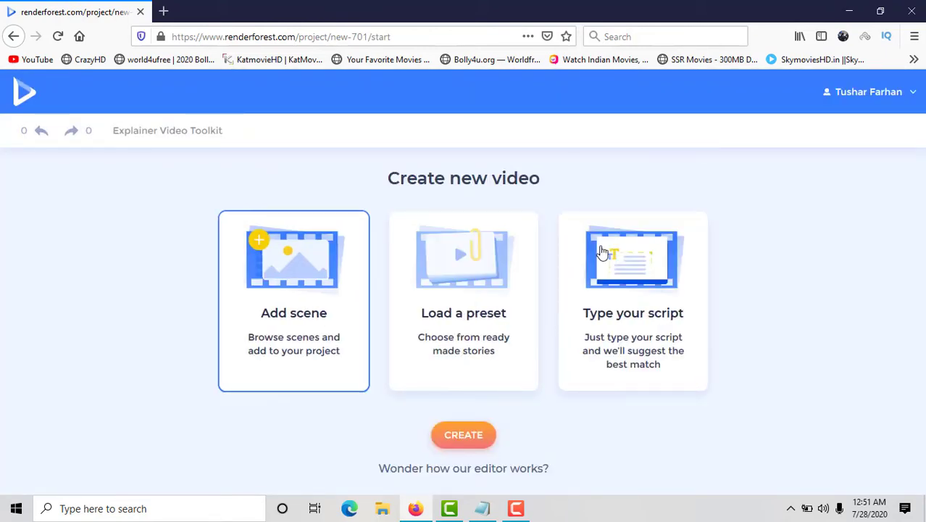
pyautogui.click(895, 91)
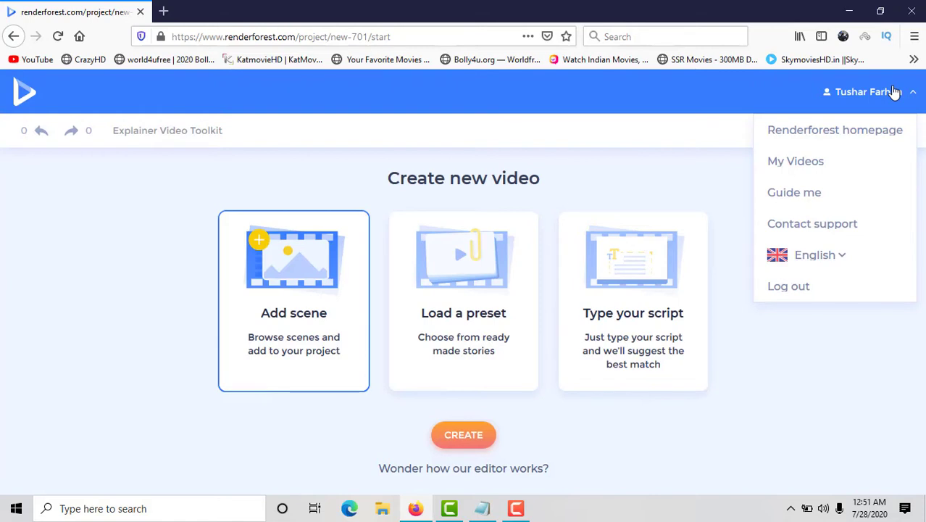
pyautogui.click(894, 92)
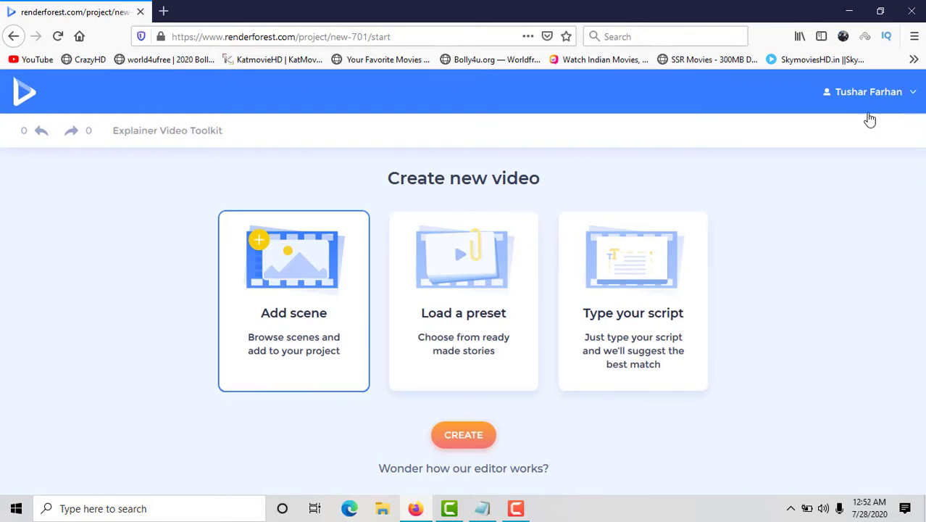
pyautogui.click(463, 437)
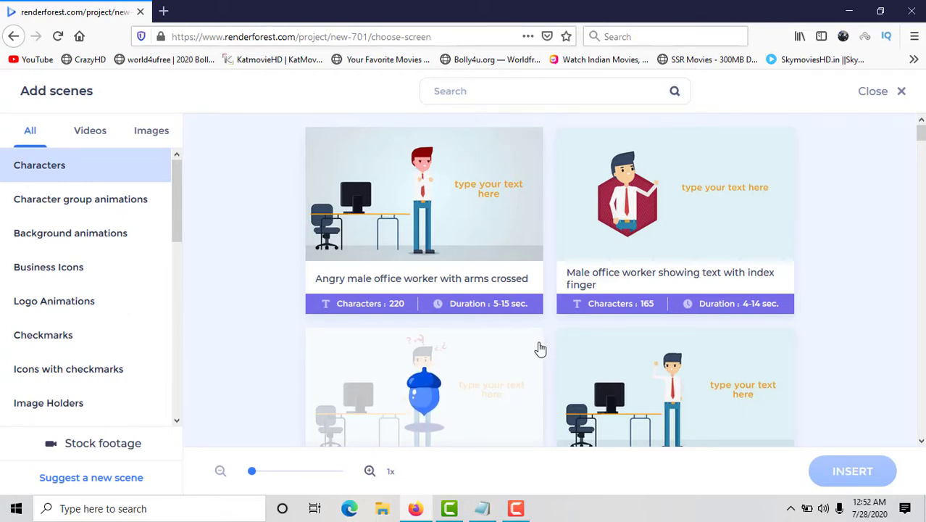
# Examine the available scenes across the All, Videos and Images categories, including character group animations and video holders.
pyautogui.scroll(-2, 540, 349)
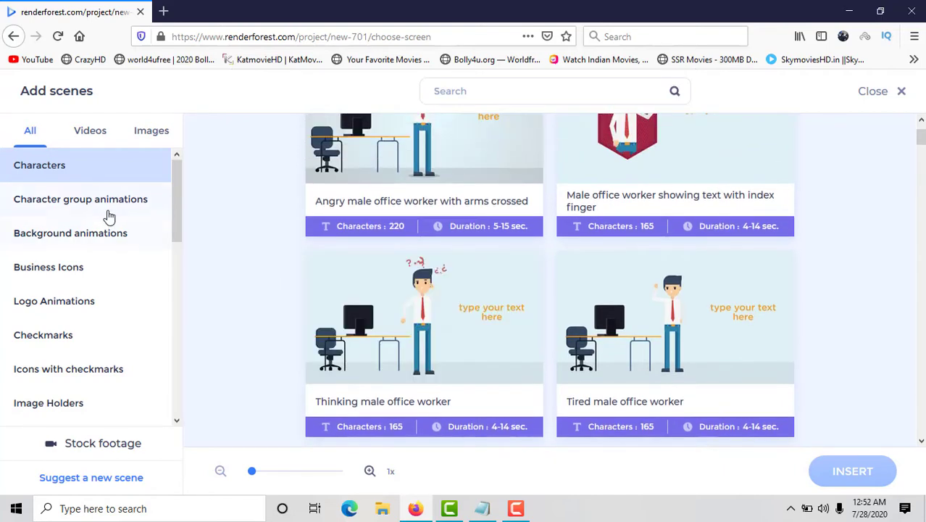
pyautogui.click(92, 205)
pyautogui.click(98, 225)
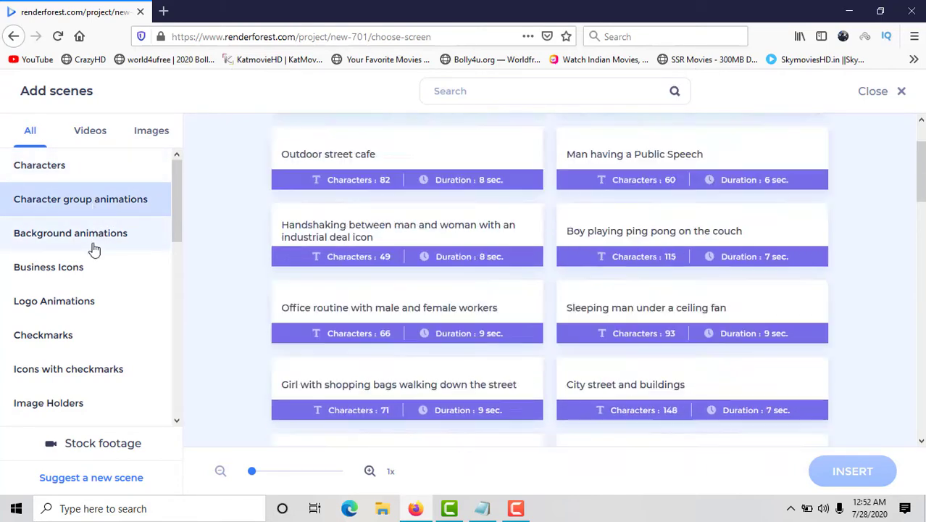
pyautogui.scroll(1, 341, 284)
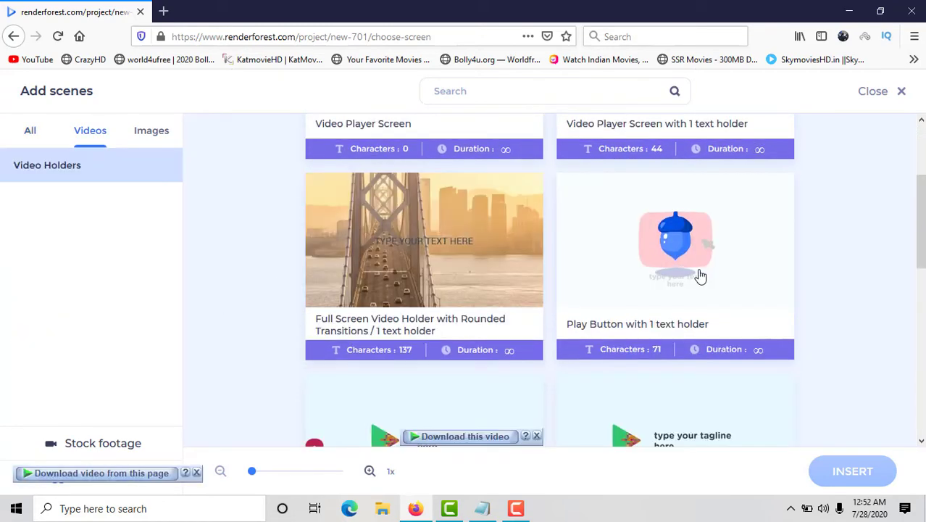
pyautogui.scroll(-4, 694, 305)
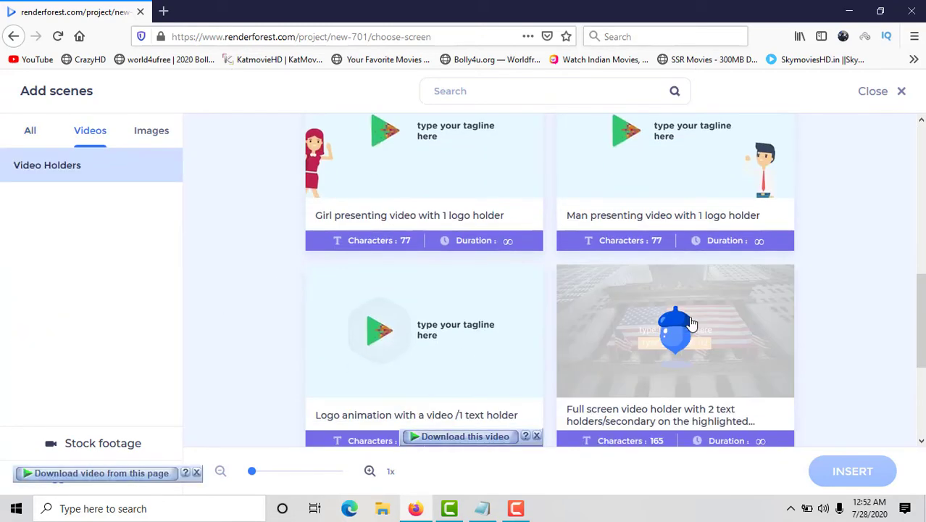
pyautogui.scroll(1, 575, 337)
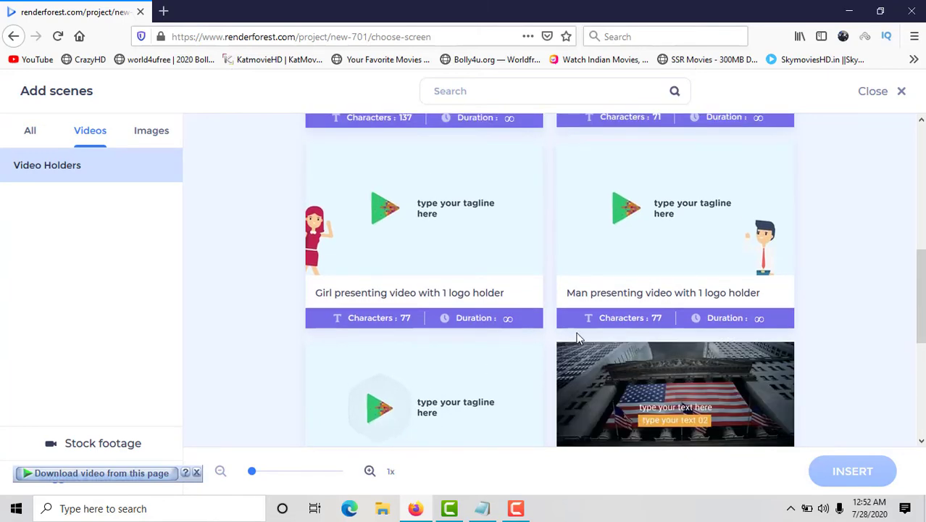
pyautogui.scroll(6, 580, 337)
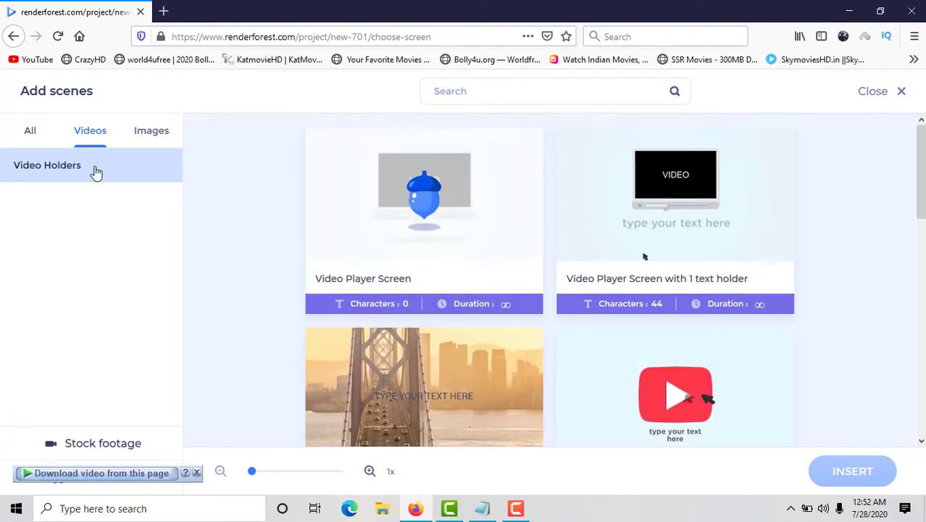
pyautogui.click(143, 135)
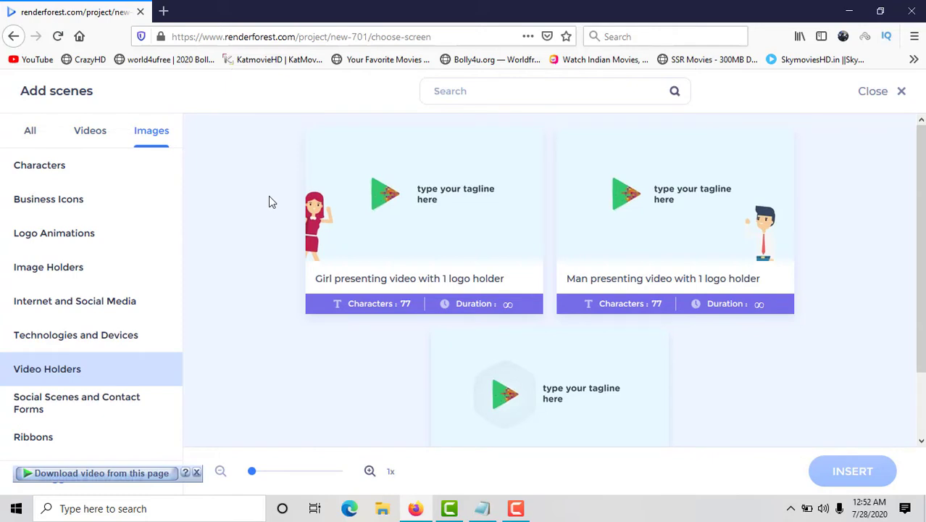
pyautogui.click(31, 134)
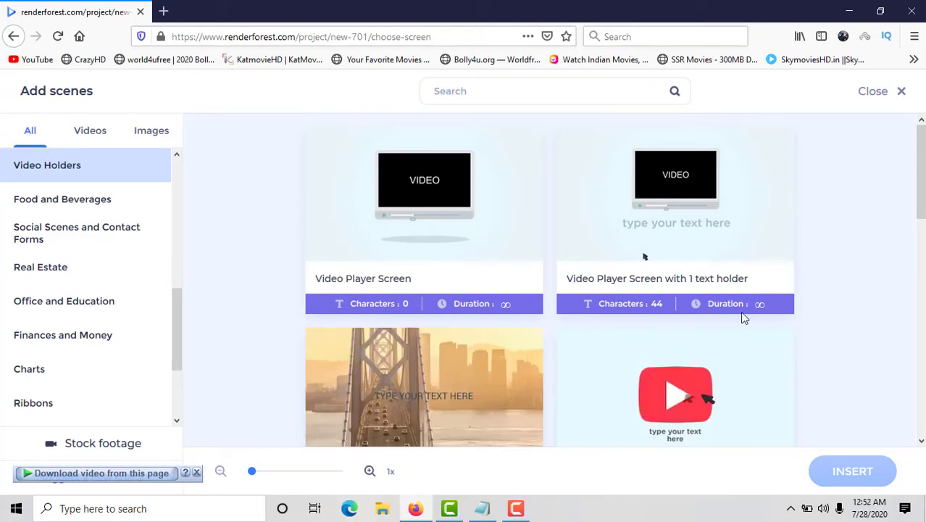
pyautogui.scroll(5, 82, 228)
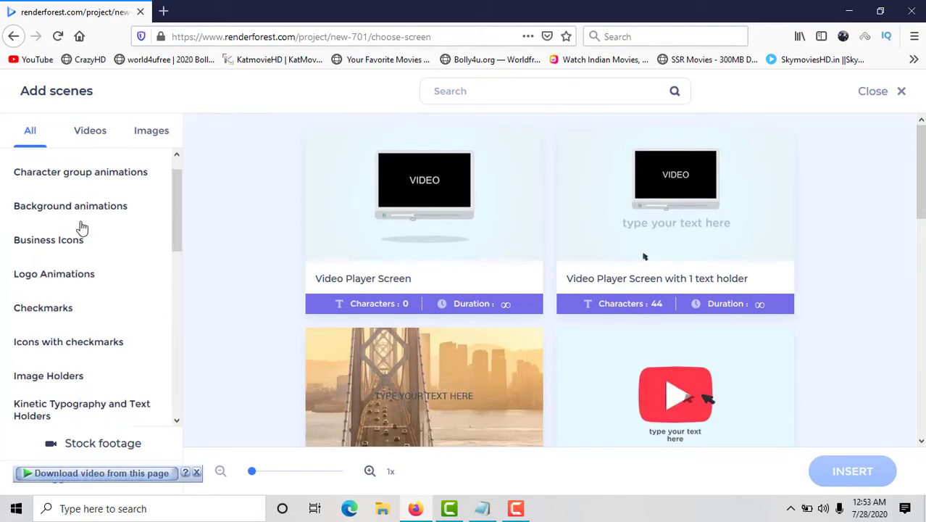
# Select 14 male office worker scenes from the Characters category, from arms crossed to trophy cup, and insert them into the project.
pyautogui.click(58, 174)
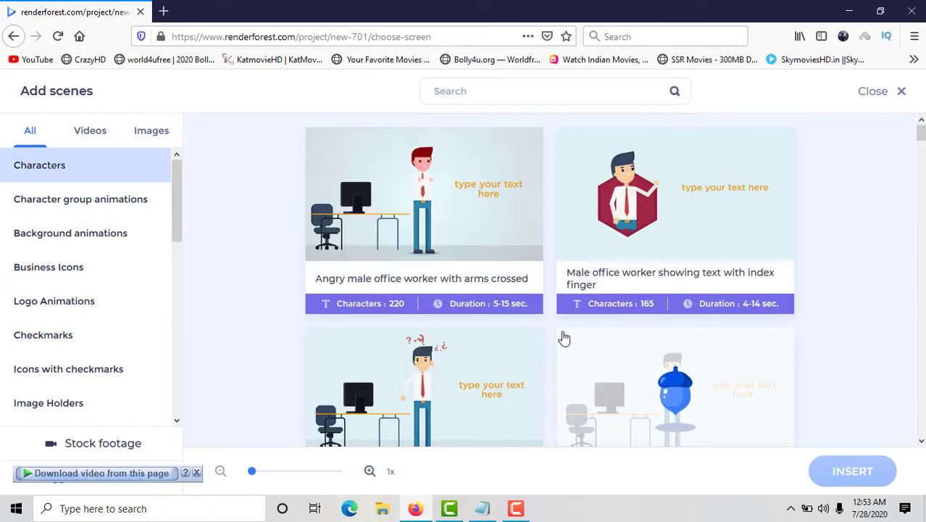
pyautogui.scroll(-3, 536, 345)
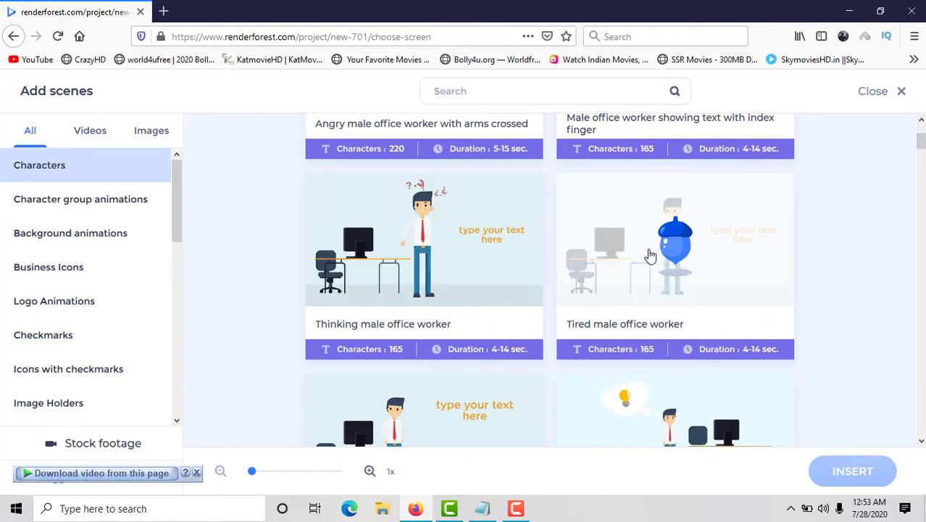
pyautogui.click(647, 250)
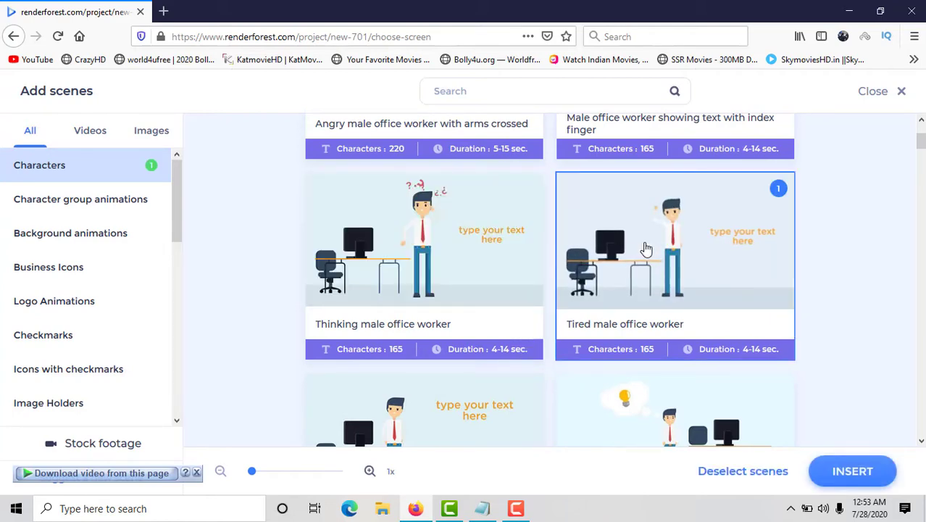
pyautogui.scroll(-3, 635, 273)
pyautogui.scroll(-3, 634, 273)
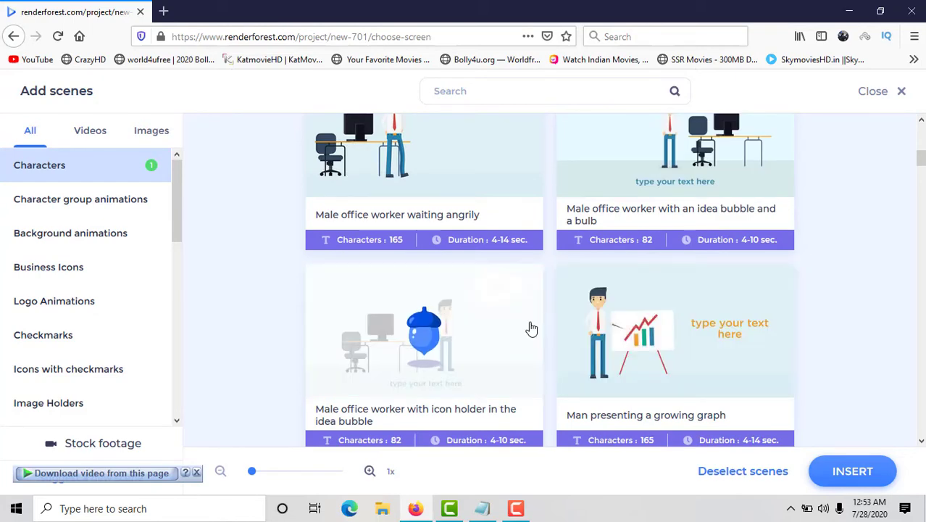
pyautogui.scroll(9, 532, 327)
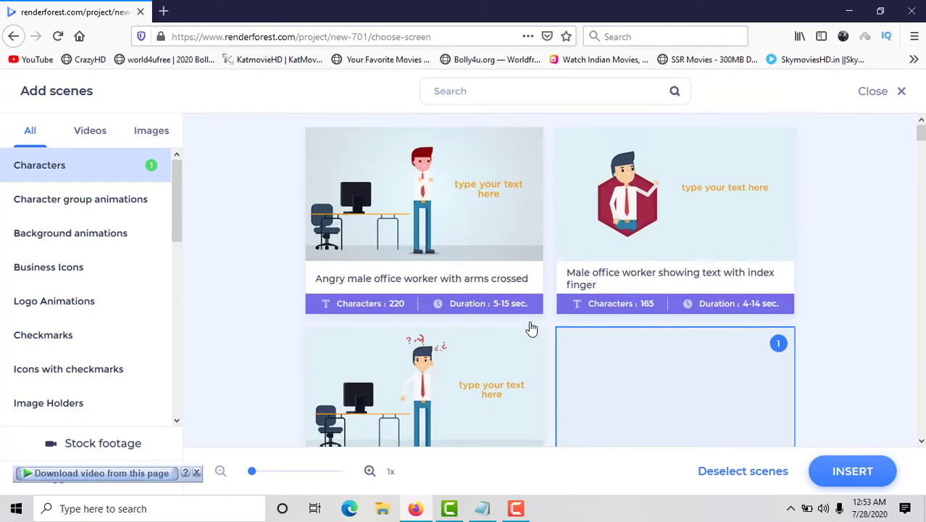
pyautogui.click(405, 217)
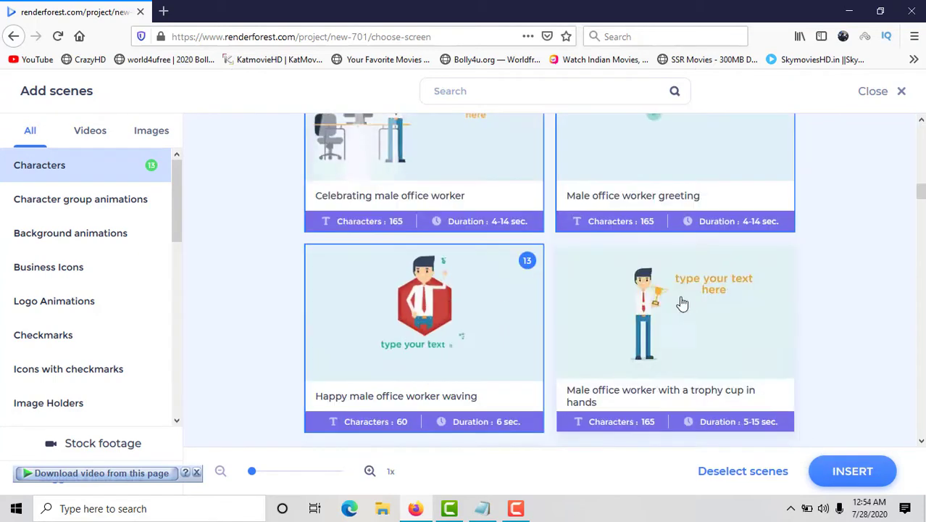
pyautogui.click(685, 303)
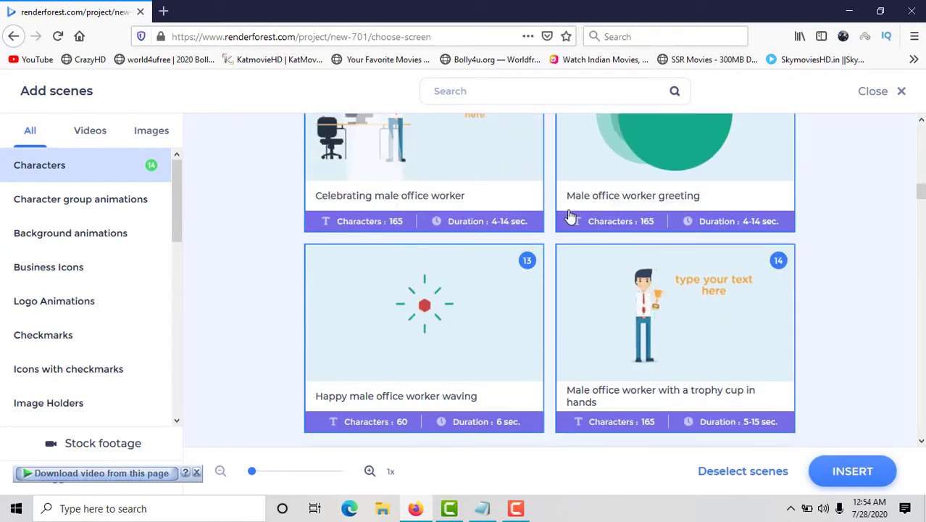
pyautogui.click(866, 474)
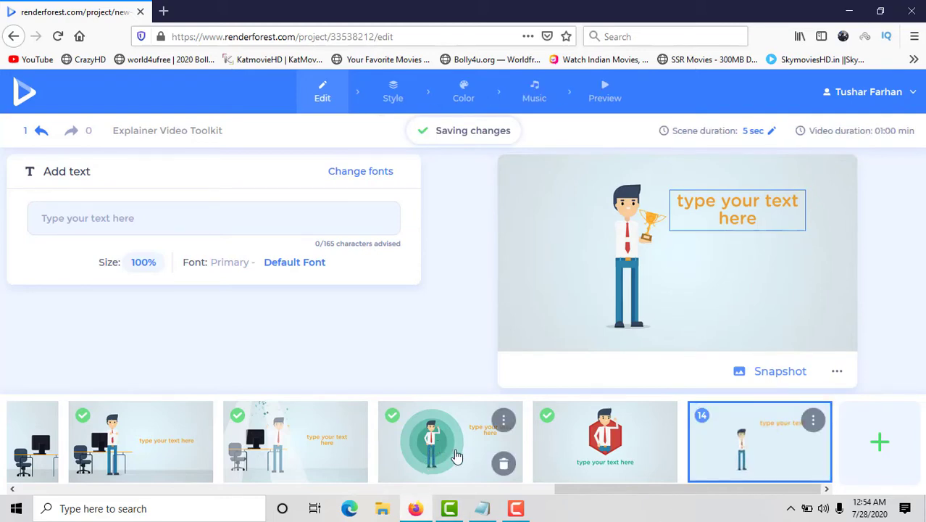
# Set the text of the first scene, the angry office worker, to "ASSALAMUALY KUM AUDIENCE HOW ARE YOU".
pyautogui.moveTo(614, 490); pyautogui.dragTo(24, 463)
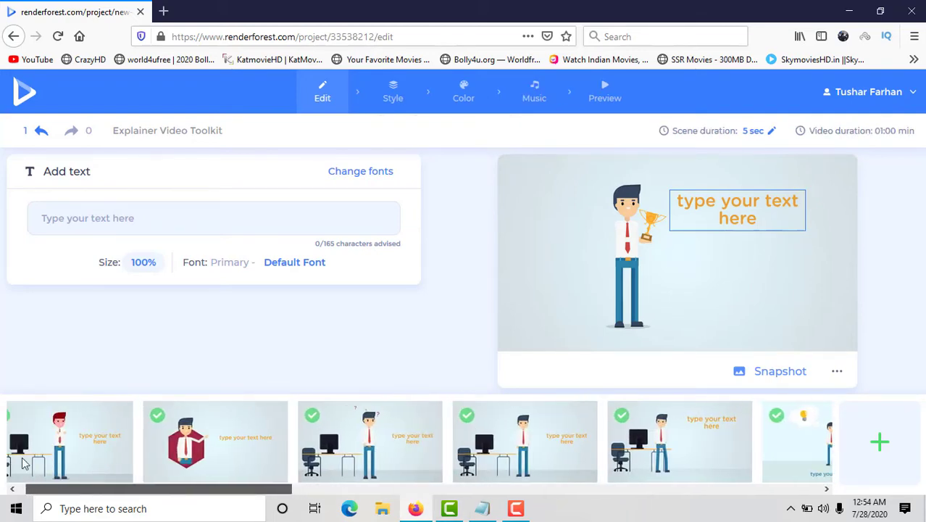
pyautogui.click(111, 448)
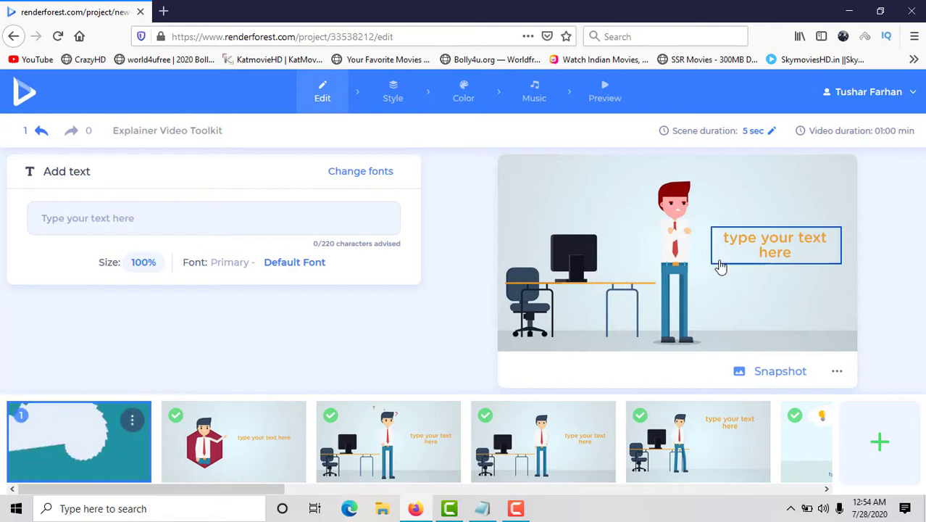
pyautogui.click(754, 256)
pyautogui.click(455, 263)
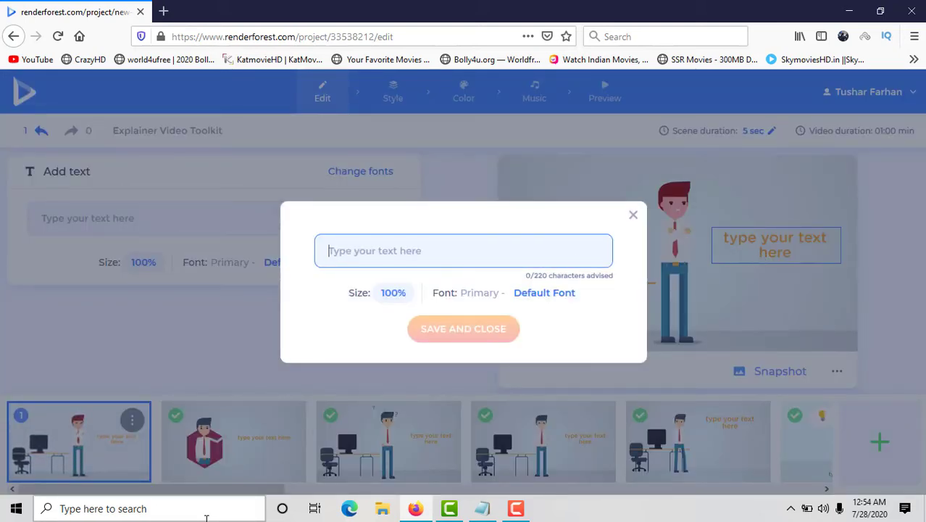
pyautogui.write('assa\\\\')
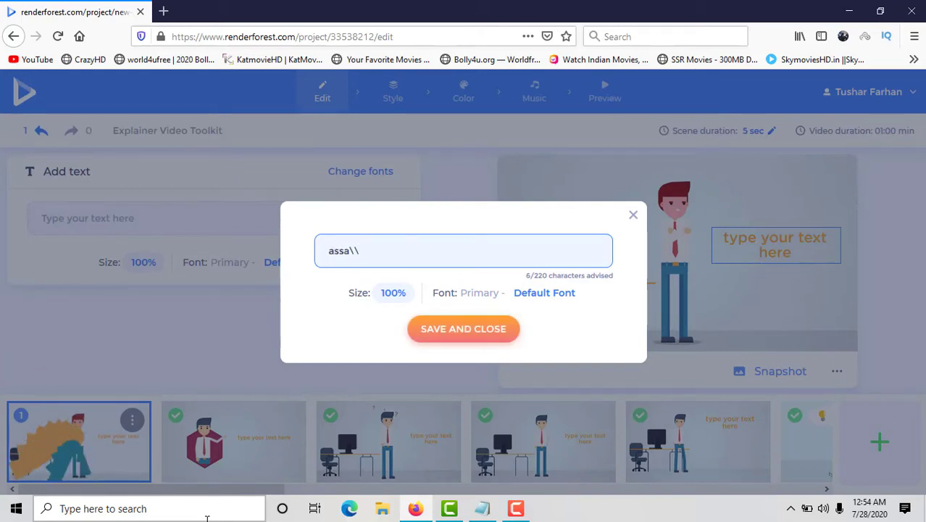
pyautogui.press('BackSpace')
pyautogui.press('BackSpace')
pyautogui.press('BackSpace')
pyautogui.press('BackSpace')
pyautogui.press('BackSpace')
pyautogui.press('BackSpace')
pyautogui.write('ASSALAMUAL')
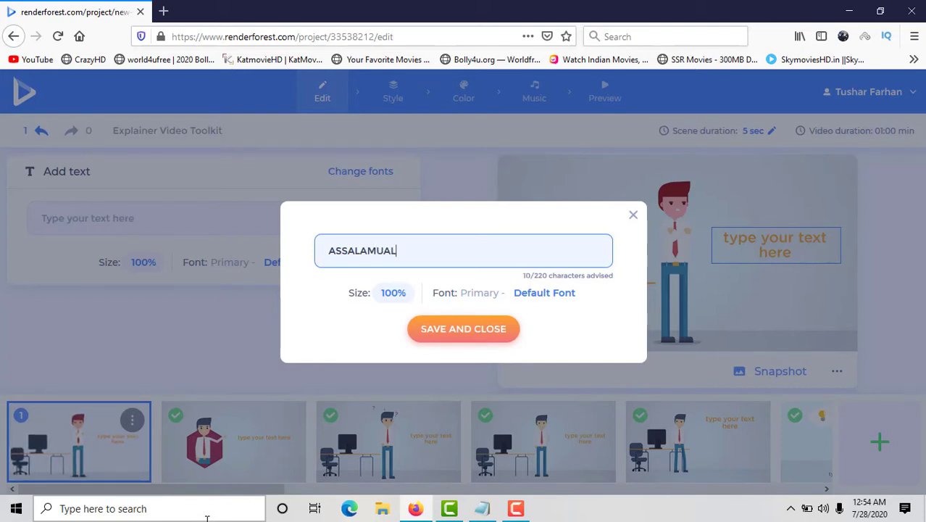
pyautogui.write('Y KUM')
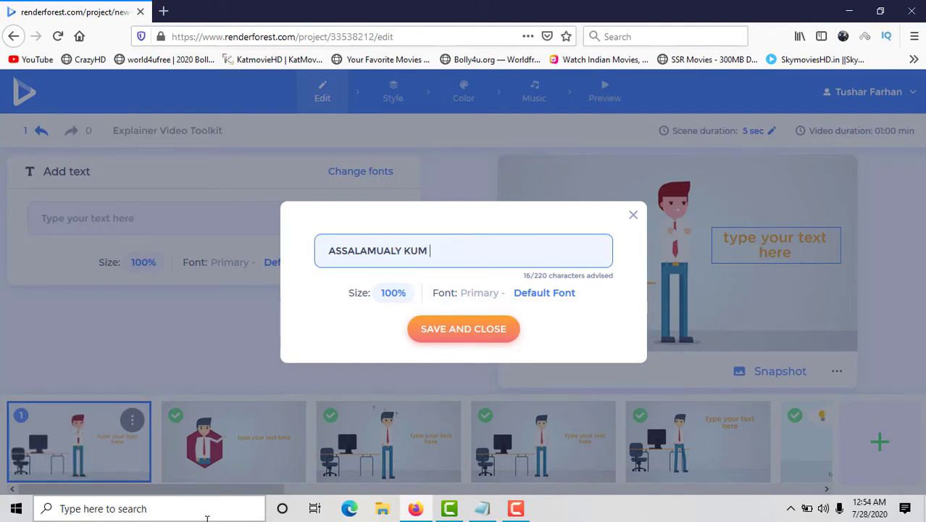
pyautogui.write('AUDIEN')
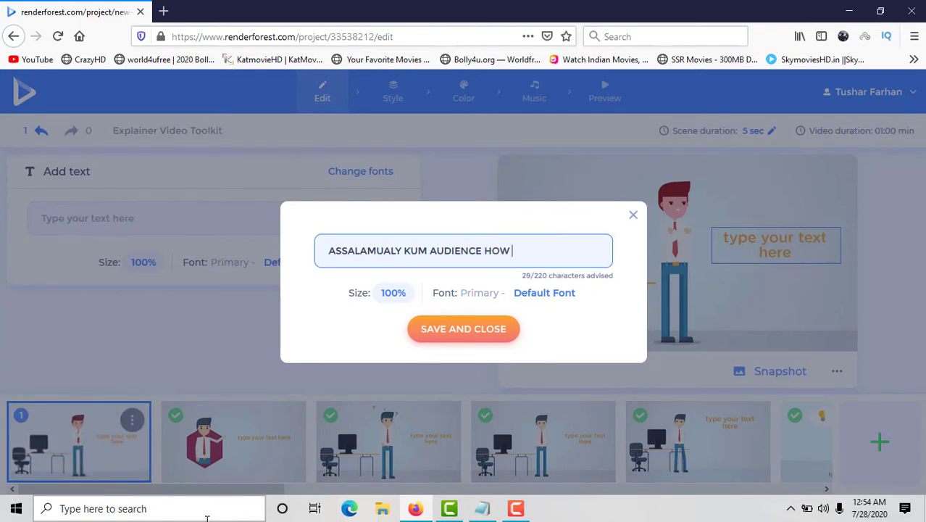
pyautogui.write('CE HOW ')
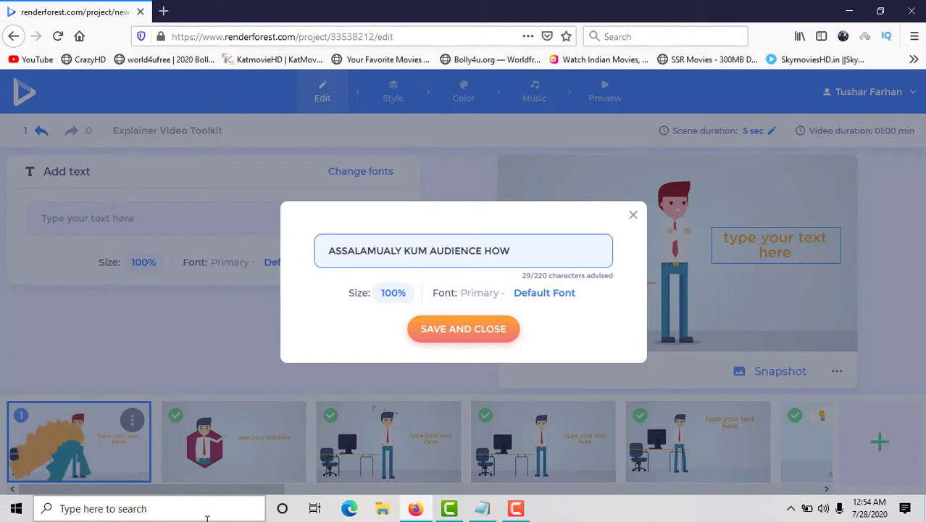
pyautogui.write('ARE YOU')
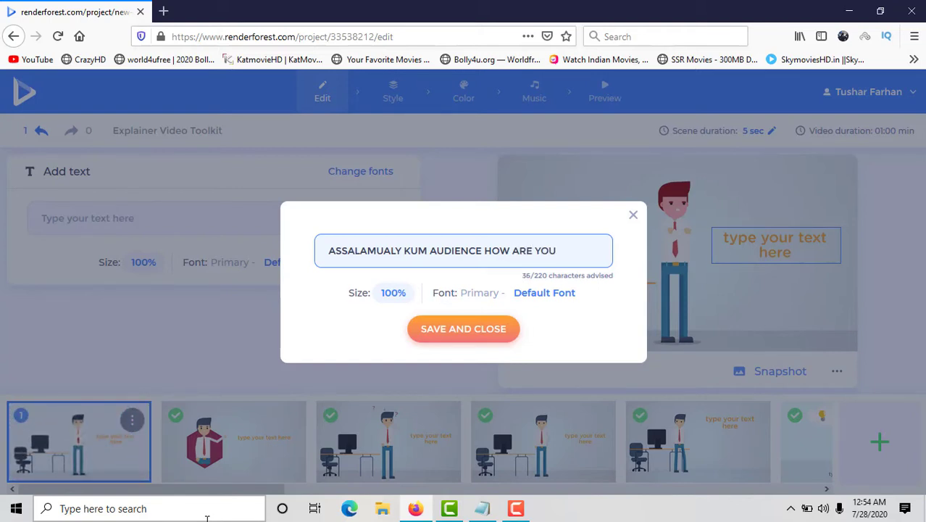
pyautogui.press('Return')
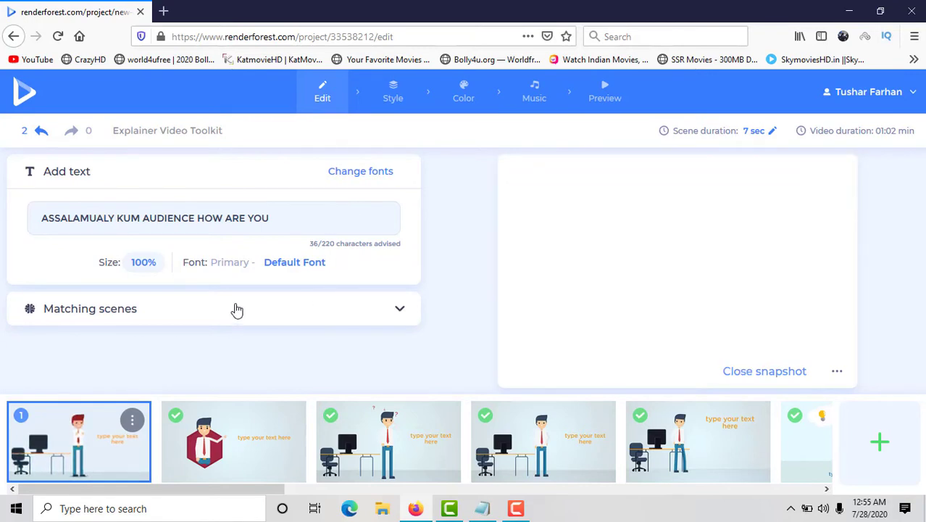
# Show the matching scenes suggested for the first scene and look through them.
pyautogui.click(235, 310)
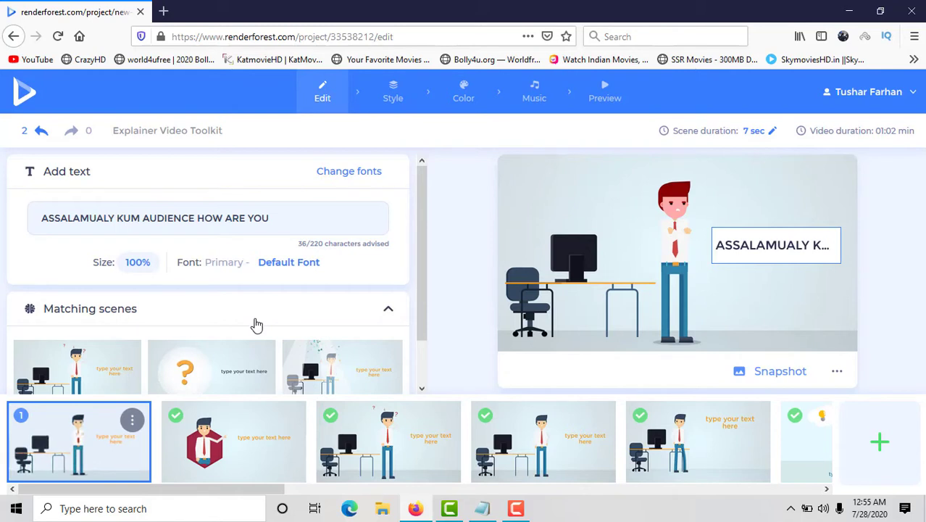
pyautogui.scroll(-1, 176, 360)
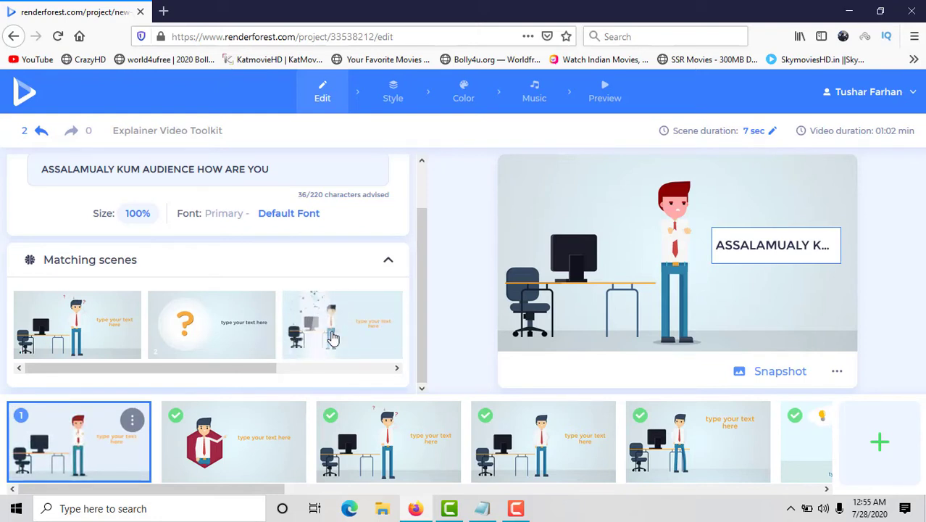
# Replace the first scene with the suggested matching scene of the office worker cheering under confetti.
pyautogui.click(332, 339)
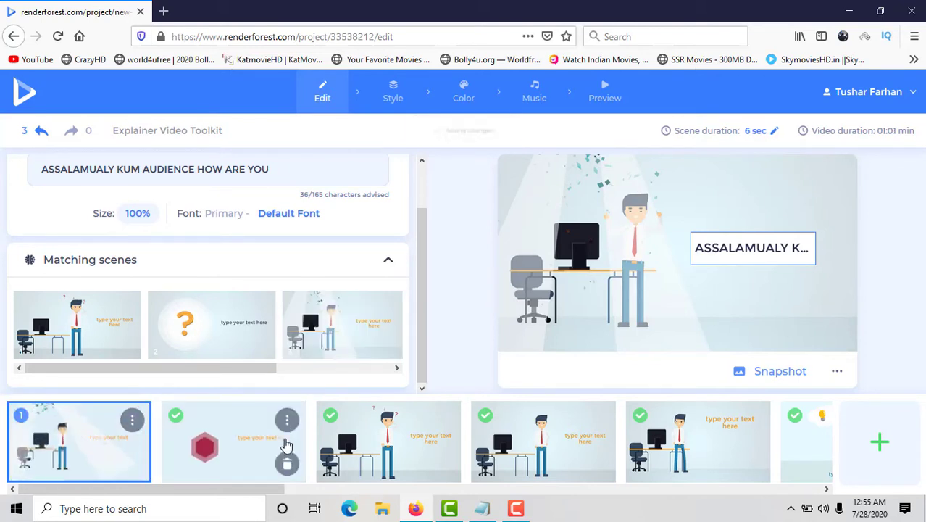
# Set the second scene's text to "How To Increase Views on YouTube for Free", copied from the Notepad list, and show its matching scenes.
pyautogui.click(250, 442)
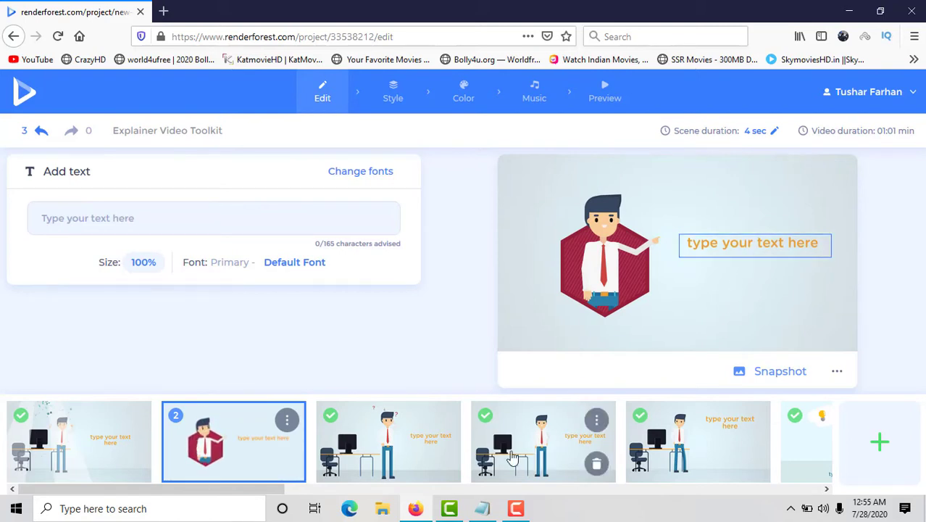
pyautogui.click(484, 510)
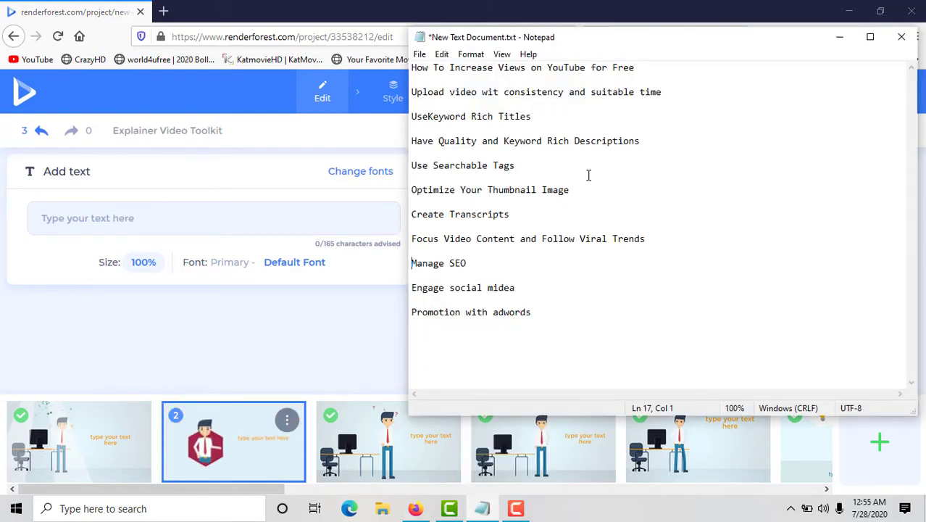
pyautogui.moveTo(411, 67); pyautogui.dragTo(671, 75)
pyautogui.hotkey('ctrl', 'c')
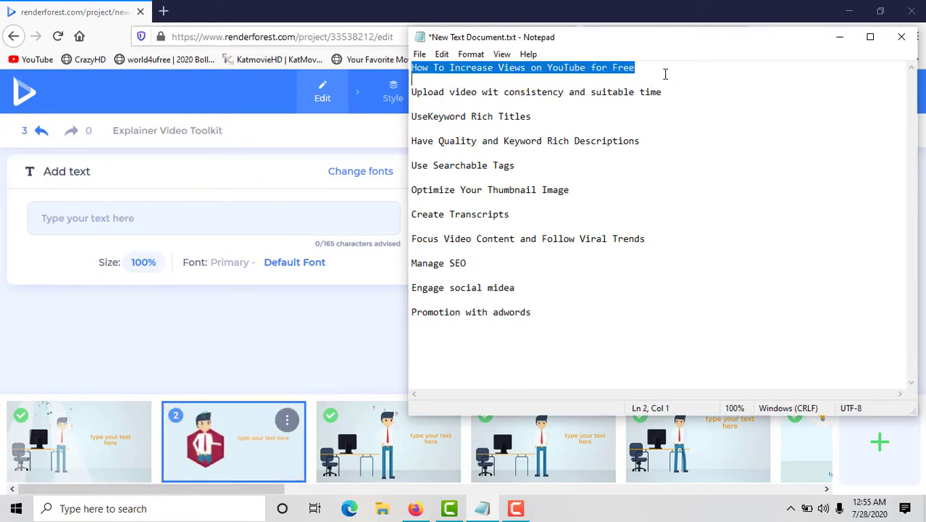
pyautogui.click(649, 23)
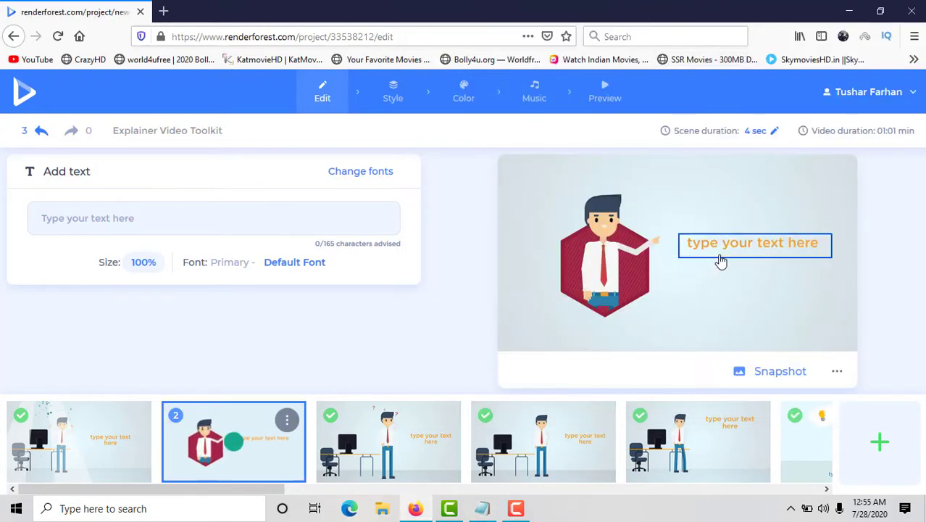
pyautogui.click(721, 254)
pyautogui.click(494, 247)
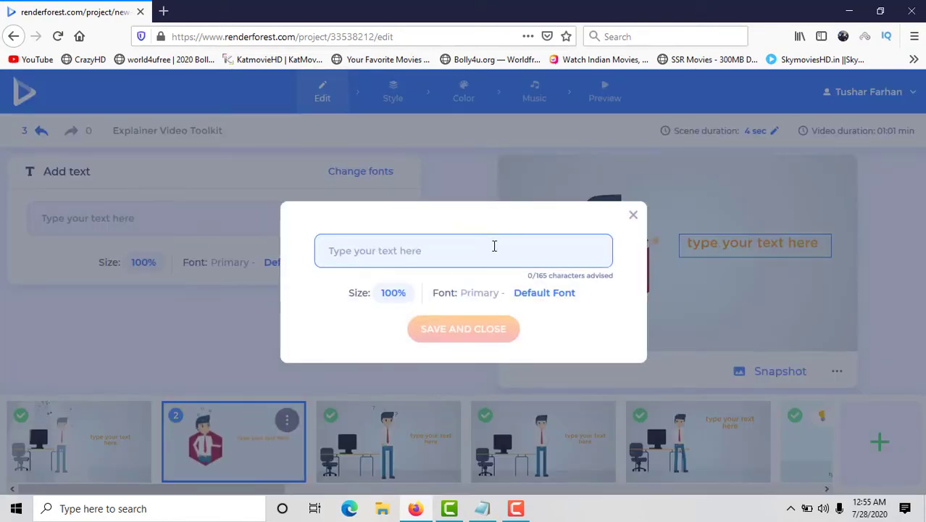
pyautogui.hotkey('ctrl', 'v')
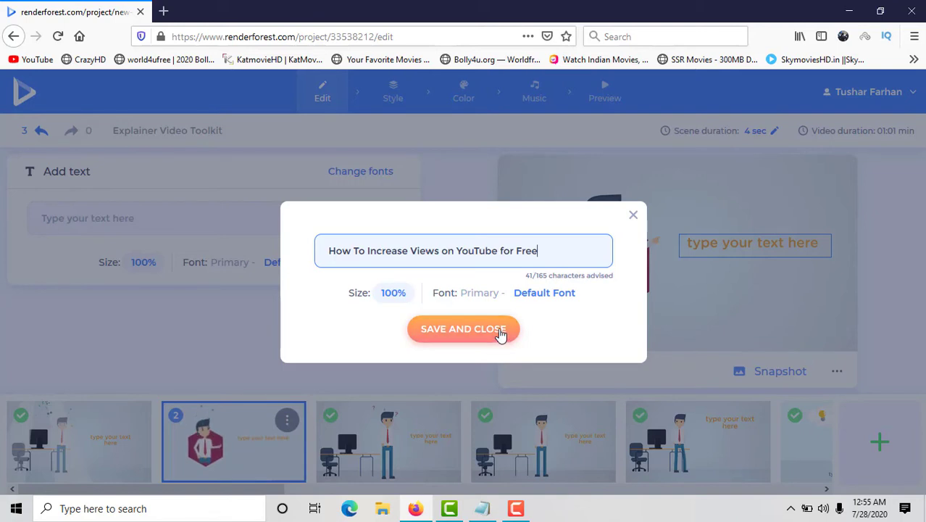
pyautogui.click(500, 334)
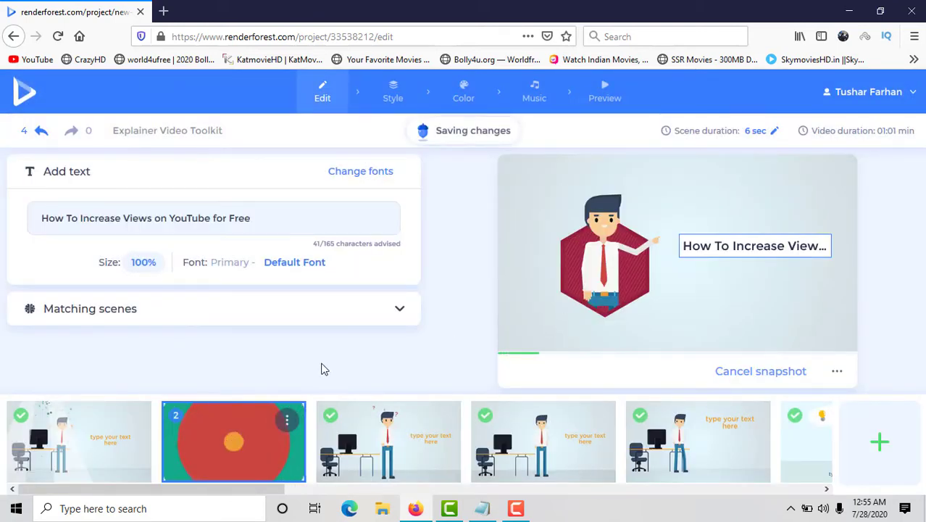
pyautogui.click(248, 314)
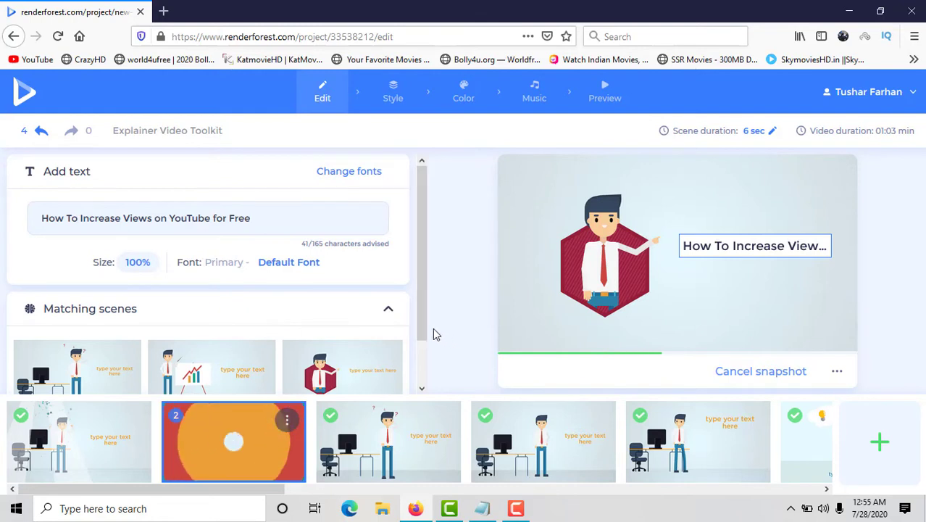
pyautogui.moveTo(426, 345); pyautogui.dragTo(428, 387)
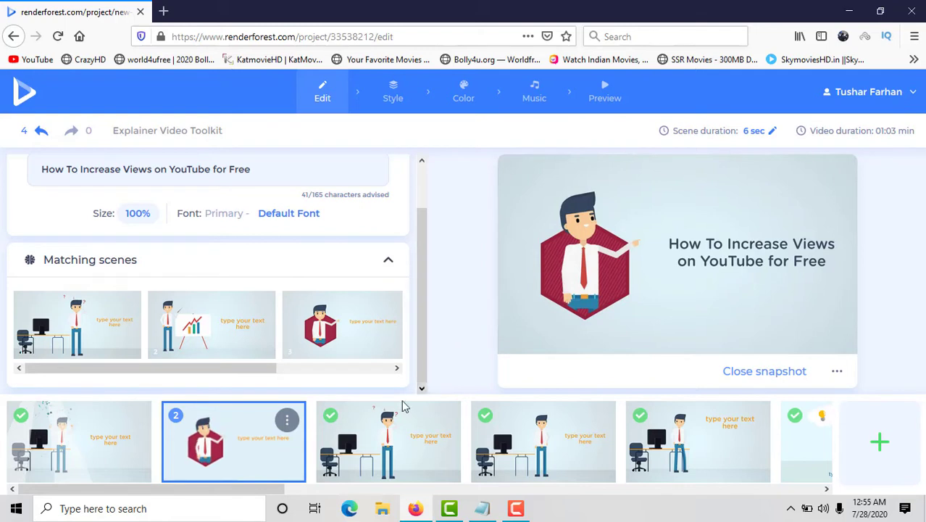
# Set the third scene's text to "Upload video wit consistency and suitable time", copied from the Notepad list.
pyautogui.moveTo(363, 445)
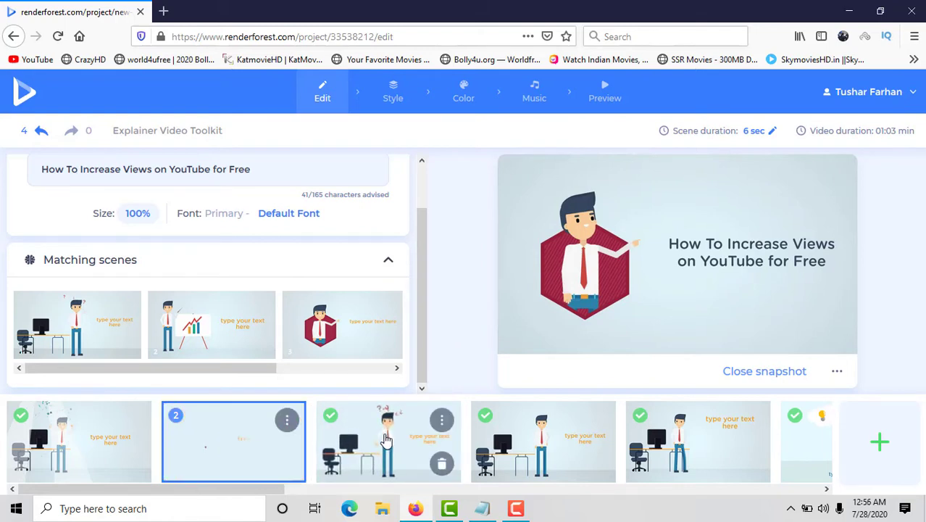
pyautogui.click(386, 444)
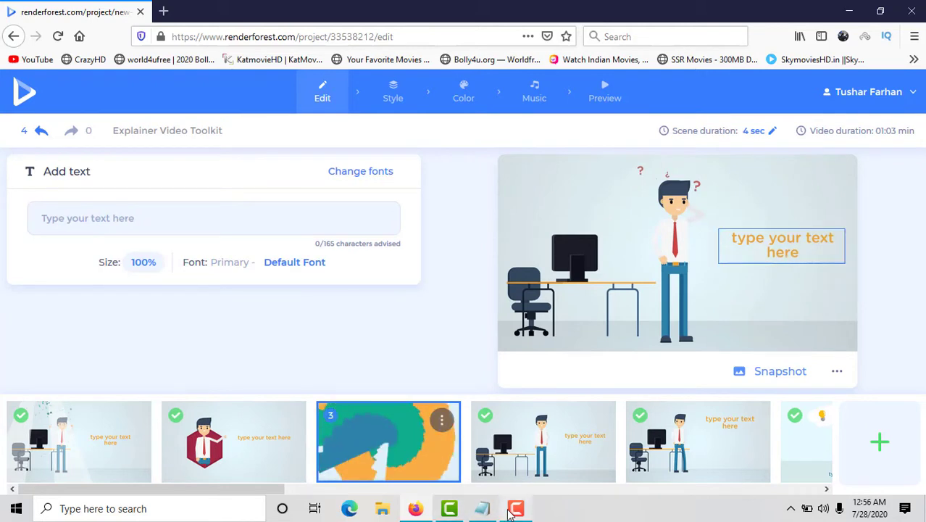
pyautogui.moveTo(513, 511)
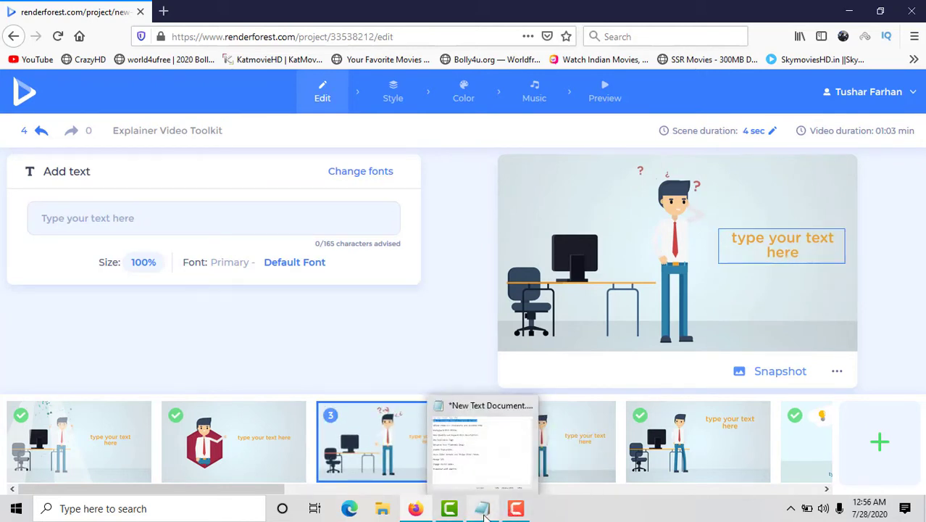
pyautogui.click(480, 509)
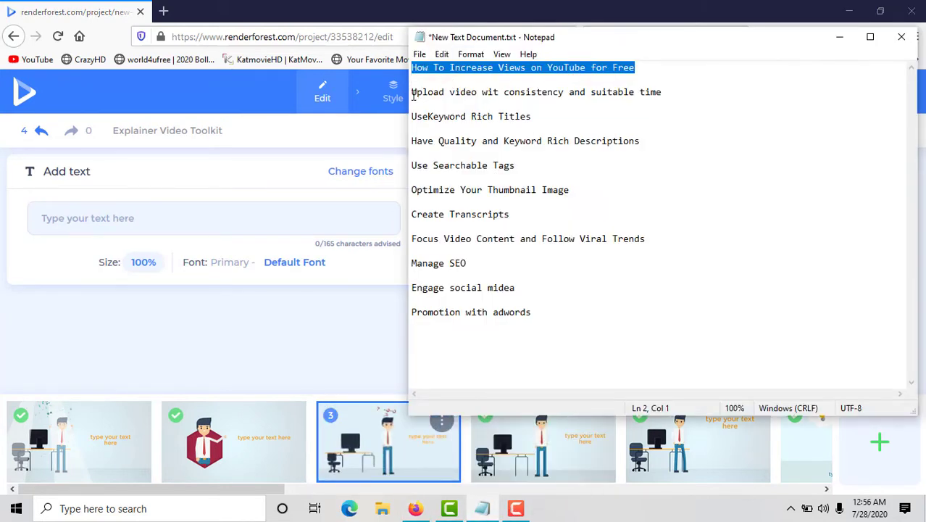
pyautogui.moveTo(416, 95); pyautogui.dragTo(588, 103)
pyautogui.hotkey('ctrl', 'c')
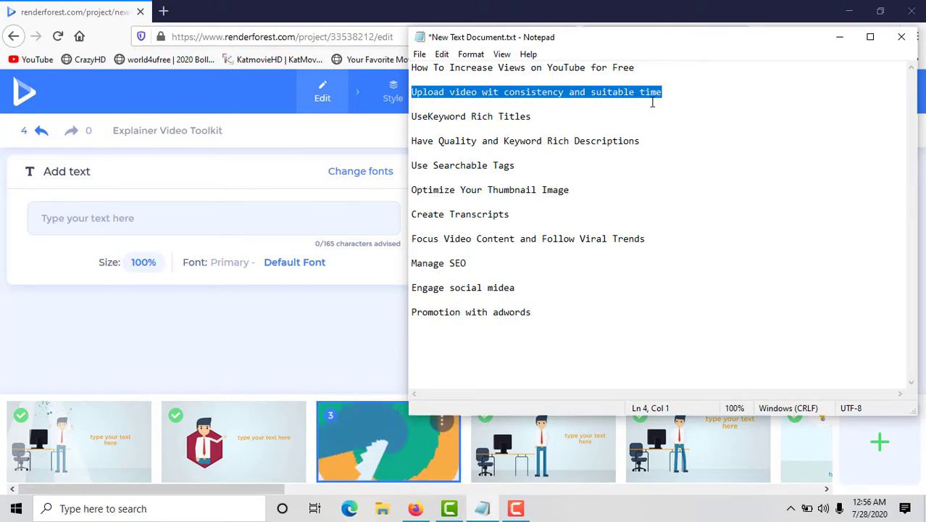
pyautogui.click(375, 334)
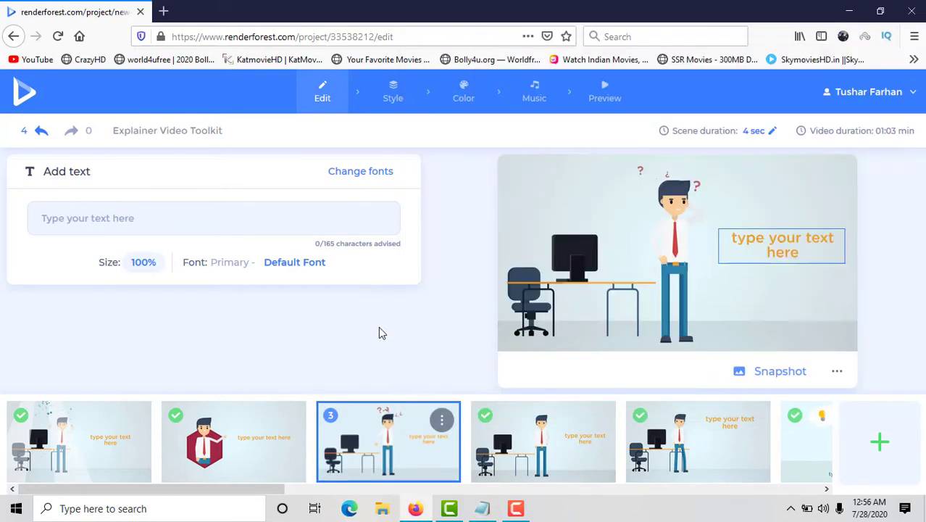
pyautogui.click(798, 254)
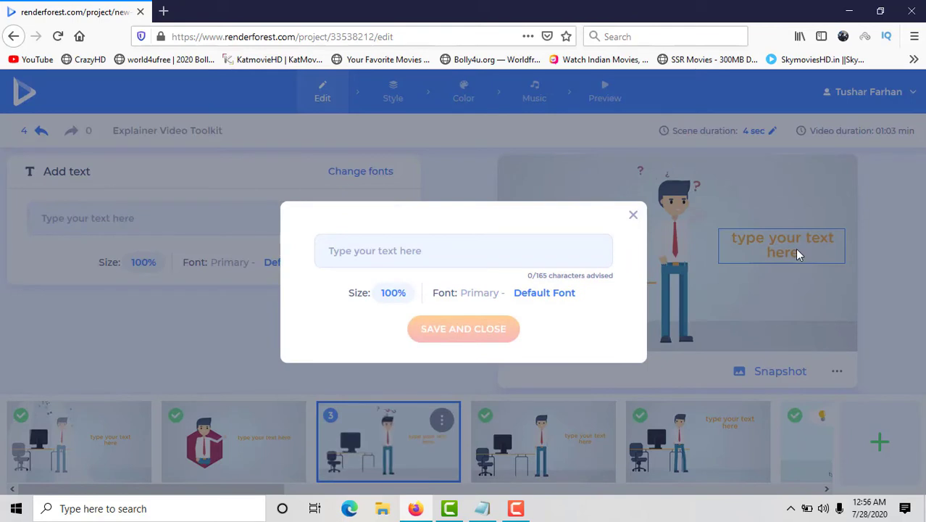
pyautogui.click(474, 252)
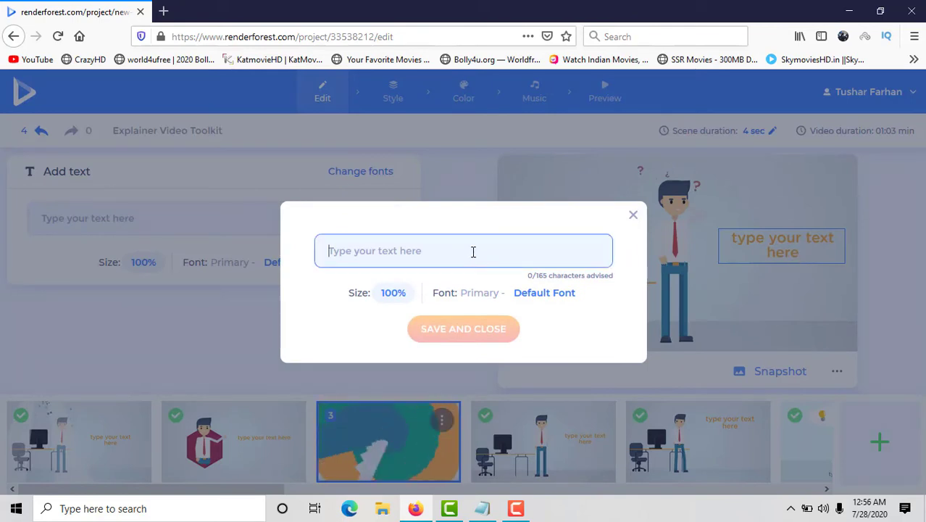
pyautogui.hotkey('ctrl', 'v')
pyautogui.click(495, 330)
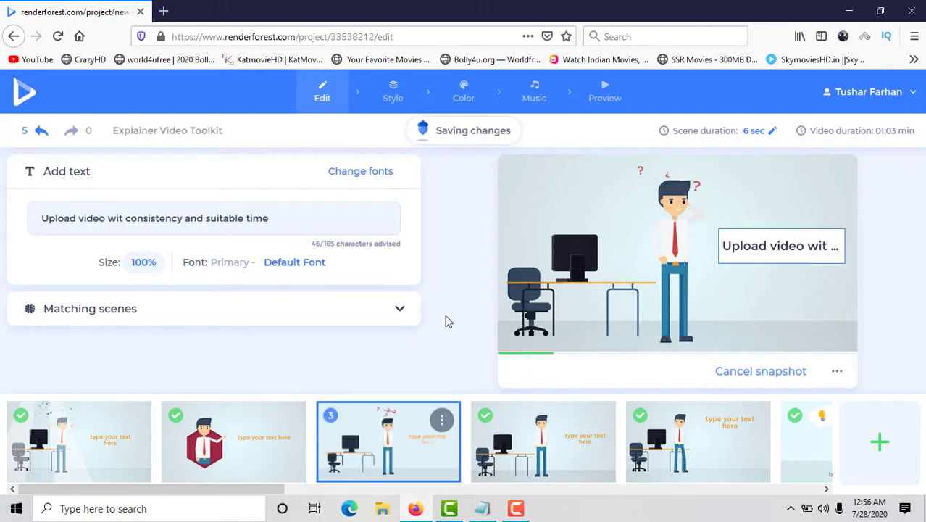
# Replace the second scene, the worker in the red hexagon, with the matching question mark scene.
pyautogui.moveTo(507, 440)
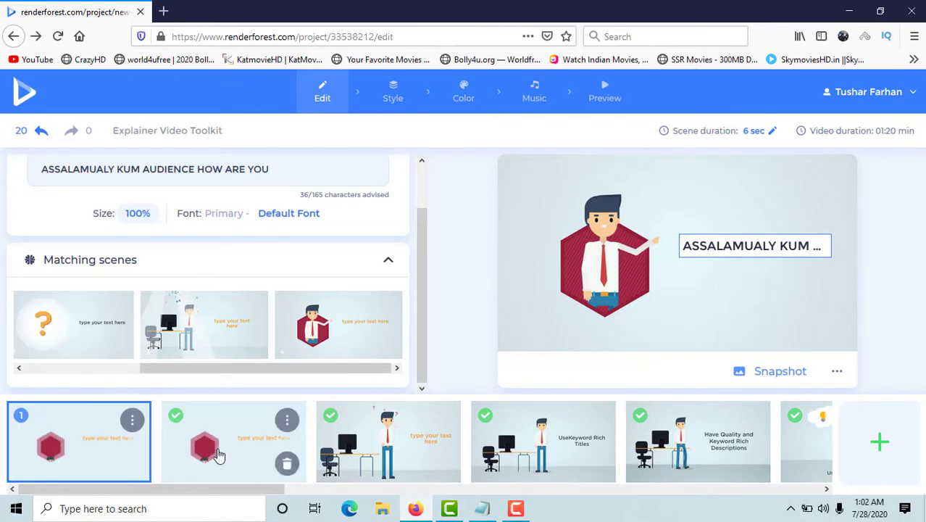
pyautogui.click(217, 449)
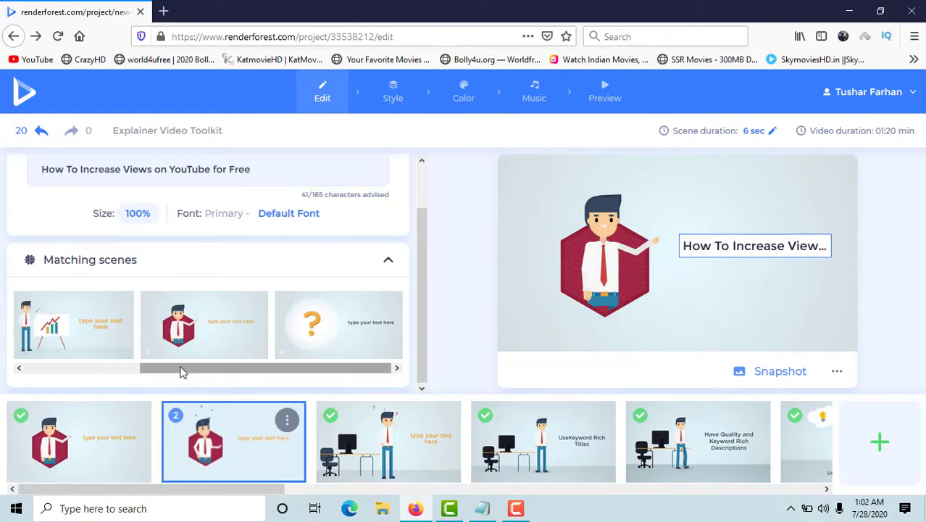
pyautogui.click(304, 340)
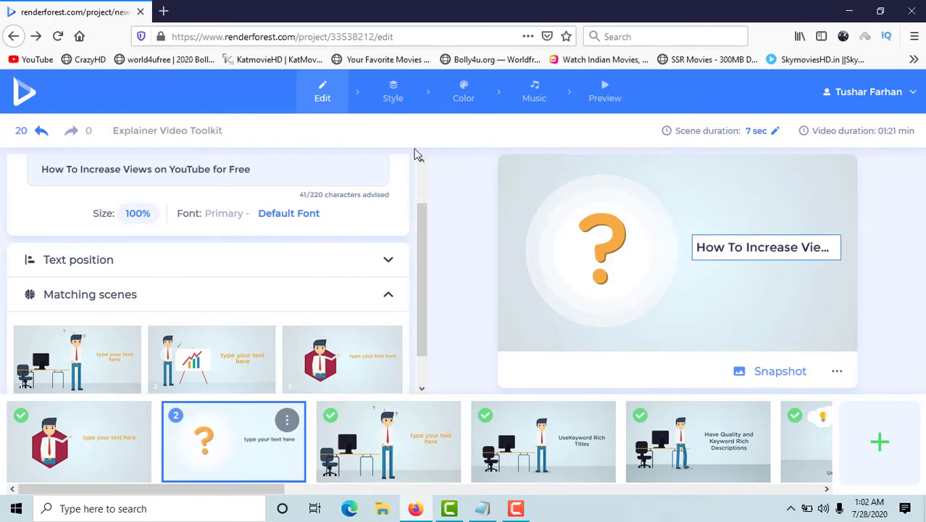
# Examine the list of fonts available for the template and return to the scene editor.
pyautogui.click(303, 218)
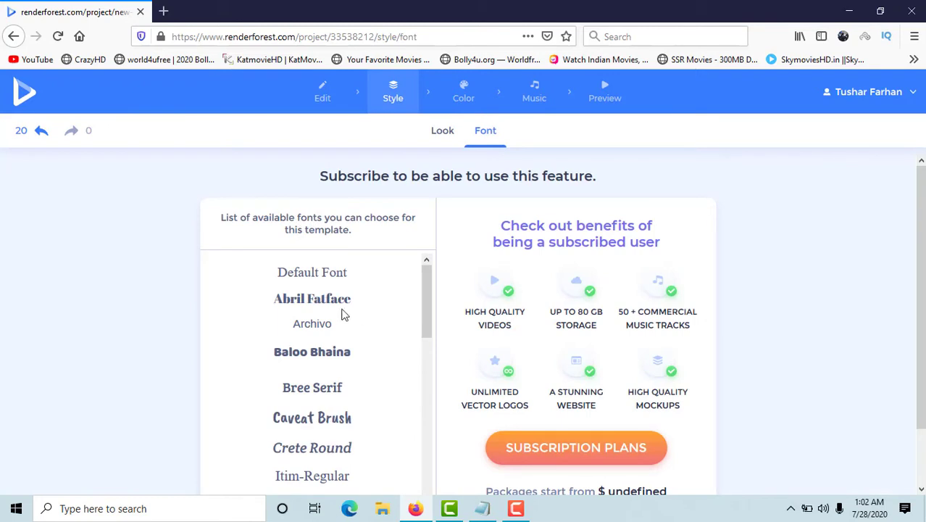
pyautogui.scroll(-5, 343, 315)
pyautogui.scroll(-1, 344, 315)
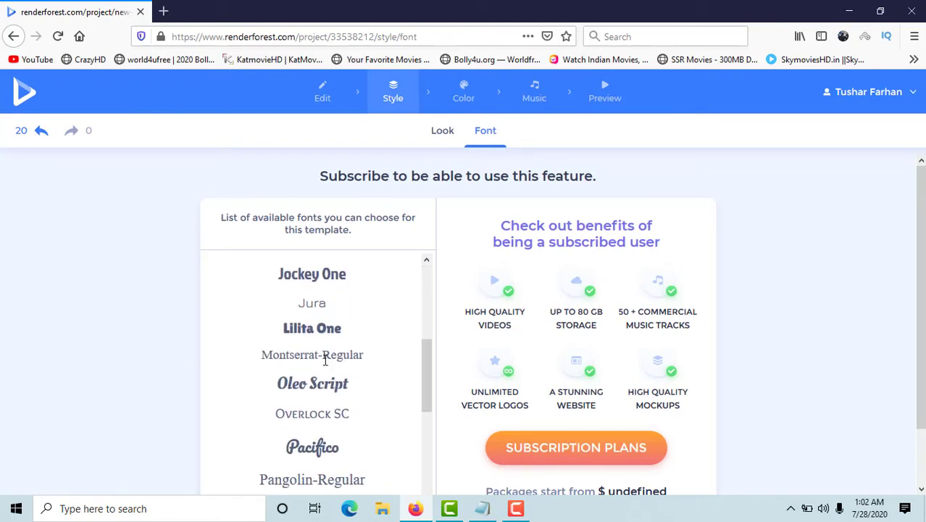
pyautogui.scroll(3, 327, 330)
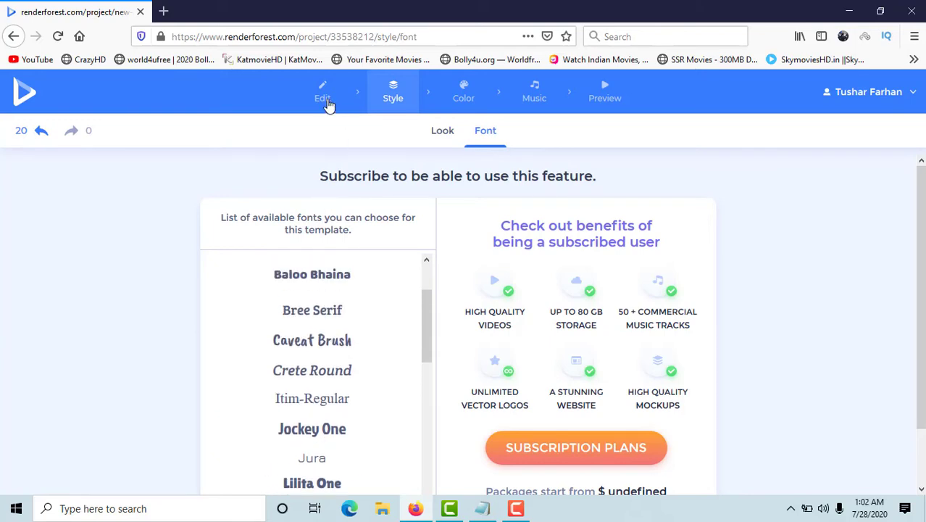
pyautogui.click(324, 95)
# Set the overall look of the animation to Texture Version and return to the scene editor.
pyautogui.click(388, 105)
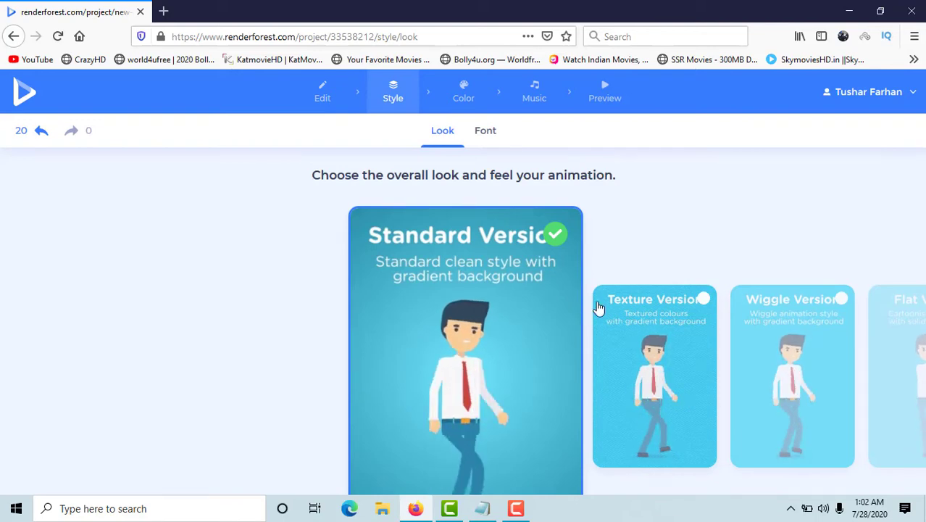
pyautogui.click(667, 298)
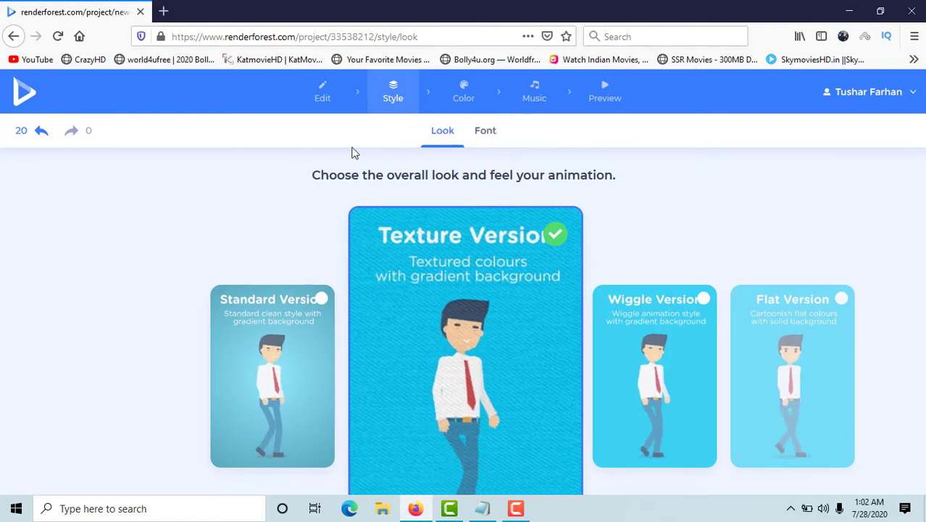
pyautogui.click(324, 100)
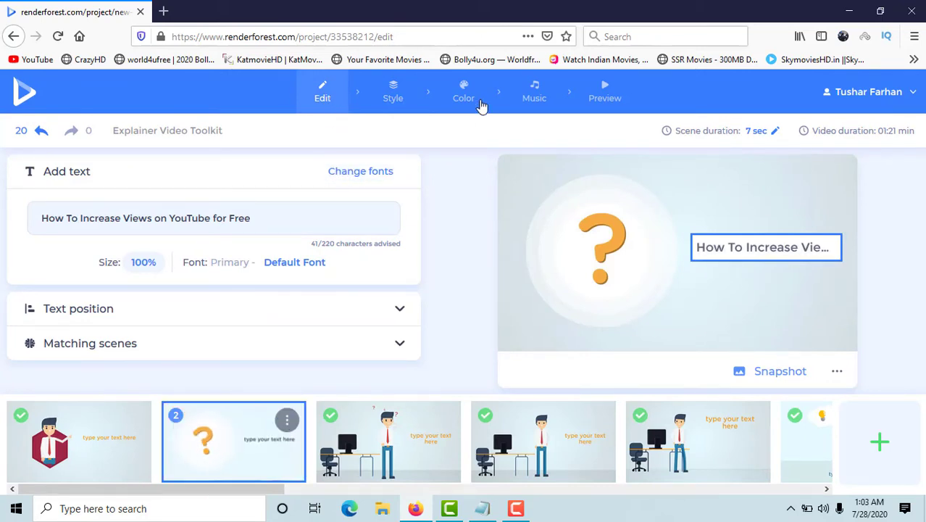
# Look through the color presets available for the video and the sample graphics below them.
pyautogui.click(467, 95)
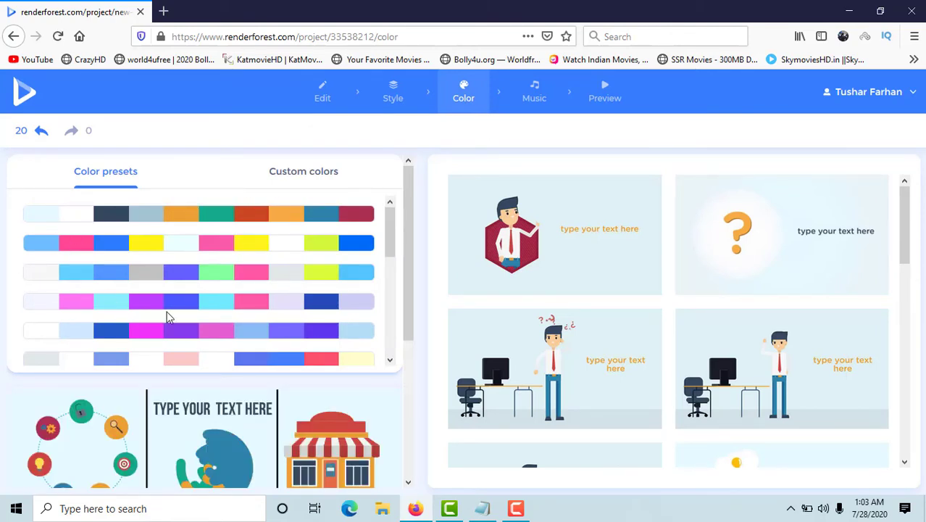
pyautogui.scroll(-6, 208, 362)
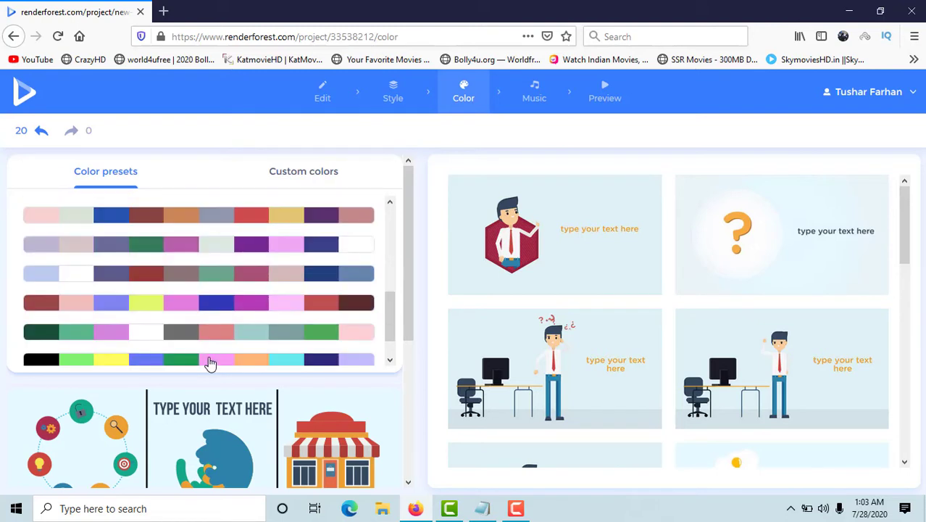
pyautogui.scroll(6, 218, 356)
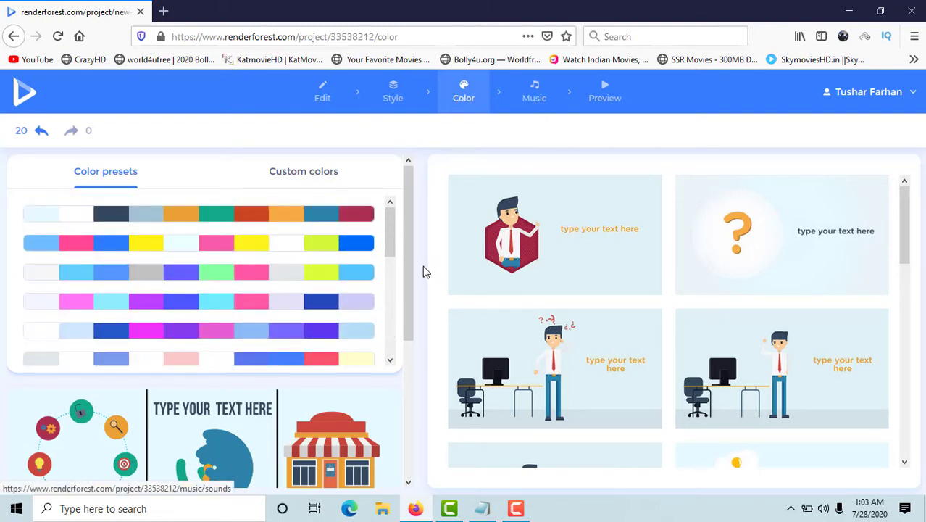
pyautogui.scroll(-3, 291, 464)
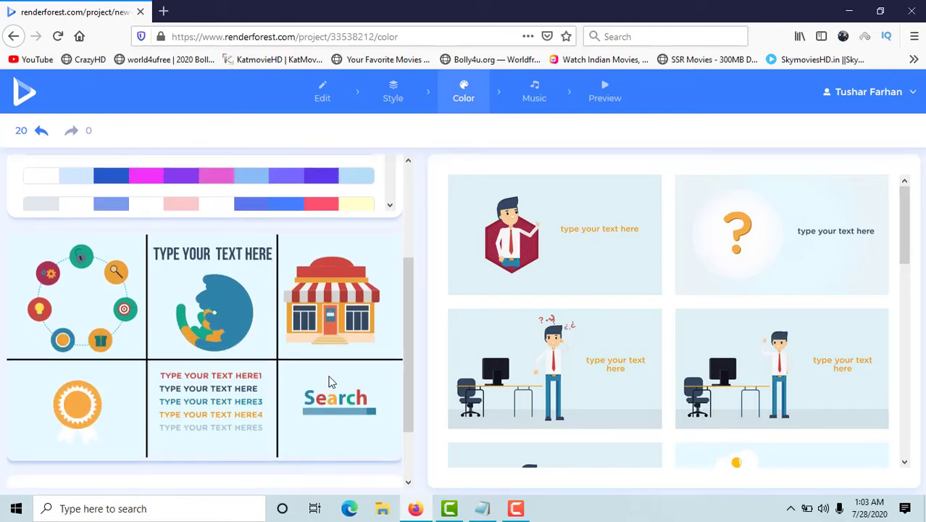
pyautogui.scroll(3, 332, 332)
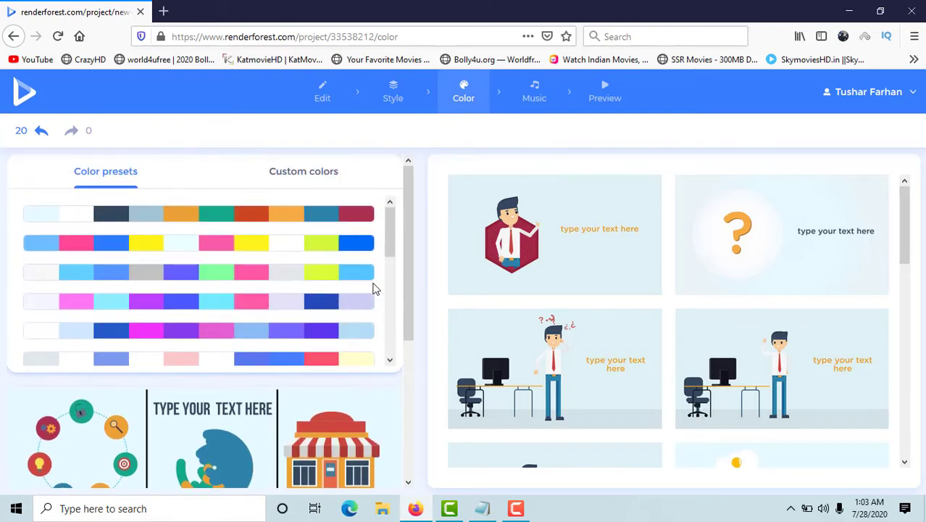
# View the music library and voiceover options for the video and return to the scene editor.
pyautogui.click(534, 92)
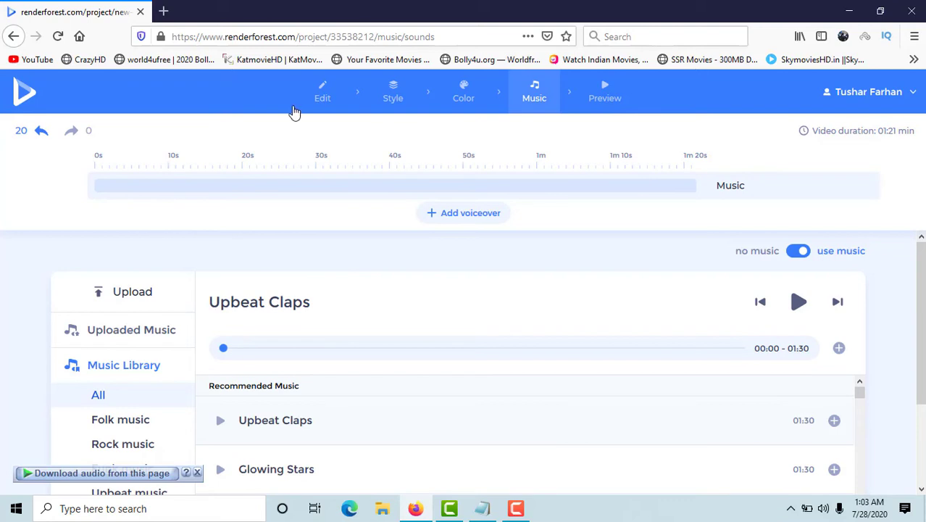
pyautogui.click(323, 95)
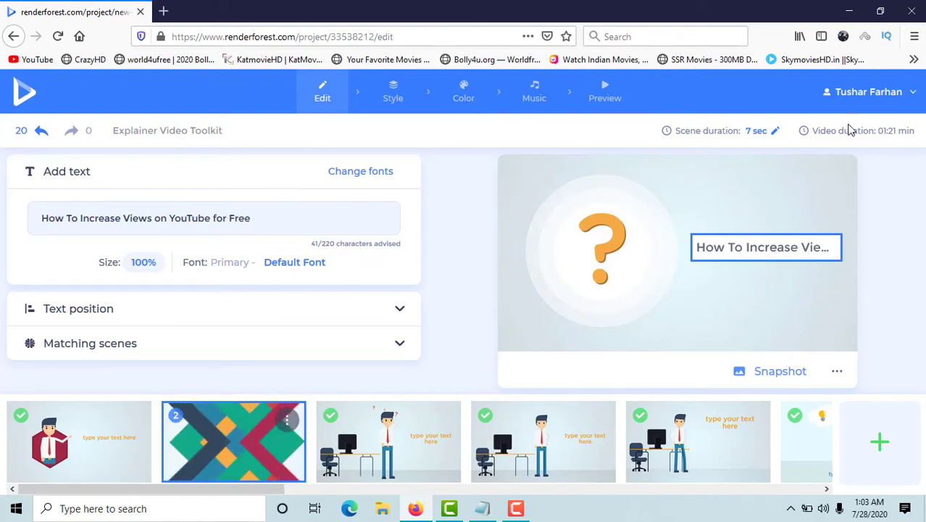
# Set the duration of scene 2, the question-mark scene, to 15 seconds and save it.
pyautogui.click(773, 138)
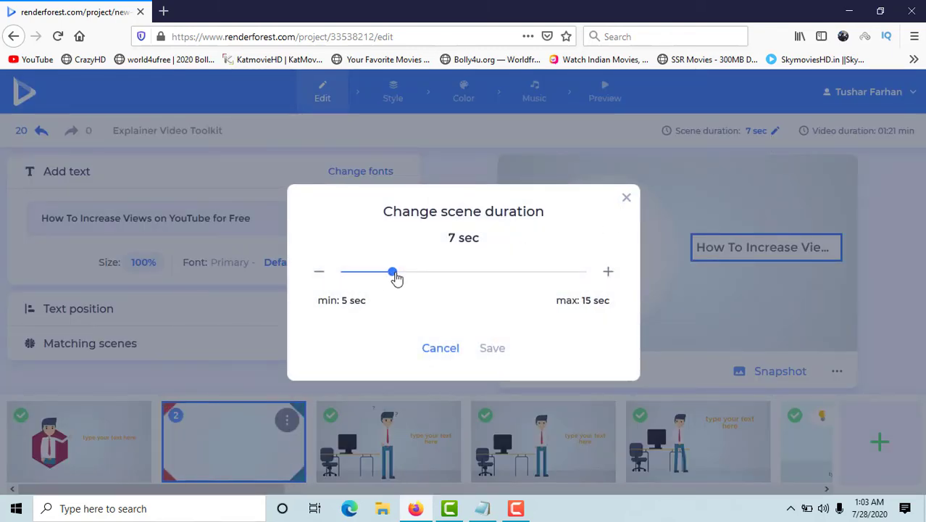
pyautogui.moveTo(397, 277); pyautogui.dragTo(589, 281)
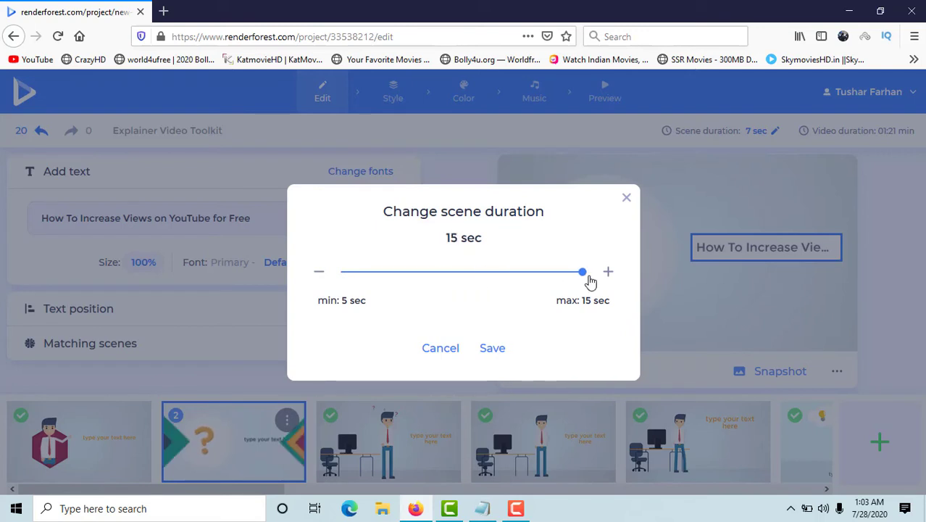
pyautogui.click(493, 349)
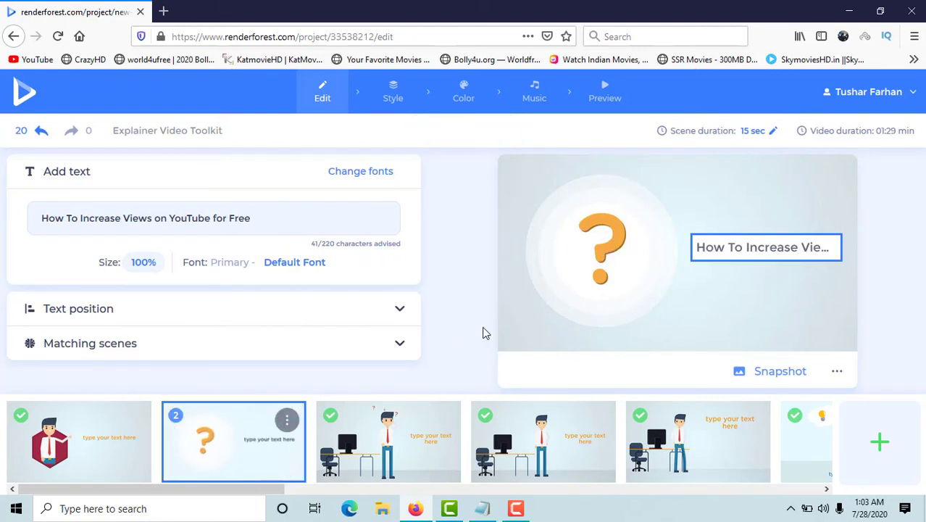
# Set the duration of scene 1, the greeting scene, to 7 seconds and save it.
pyautogui.click(91, 443)
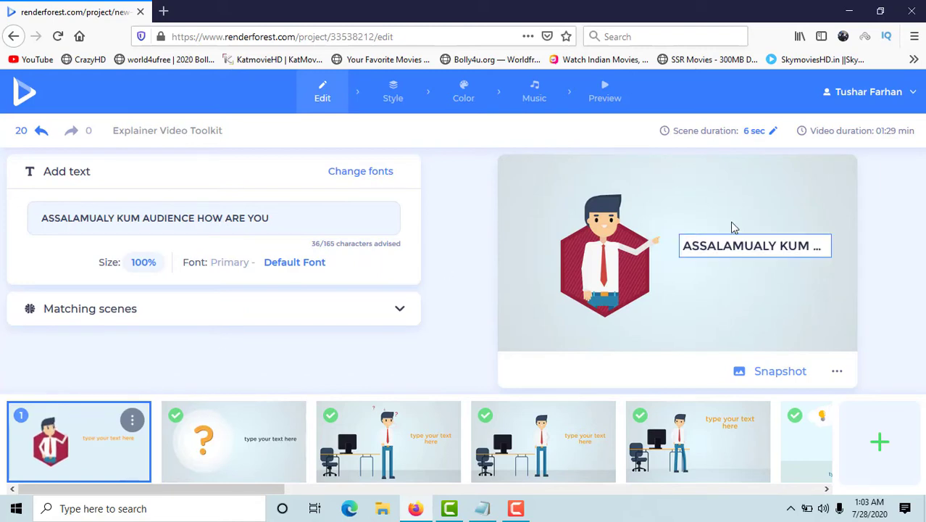
pyautogui.click(754, 131)
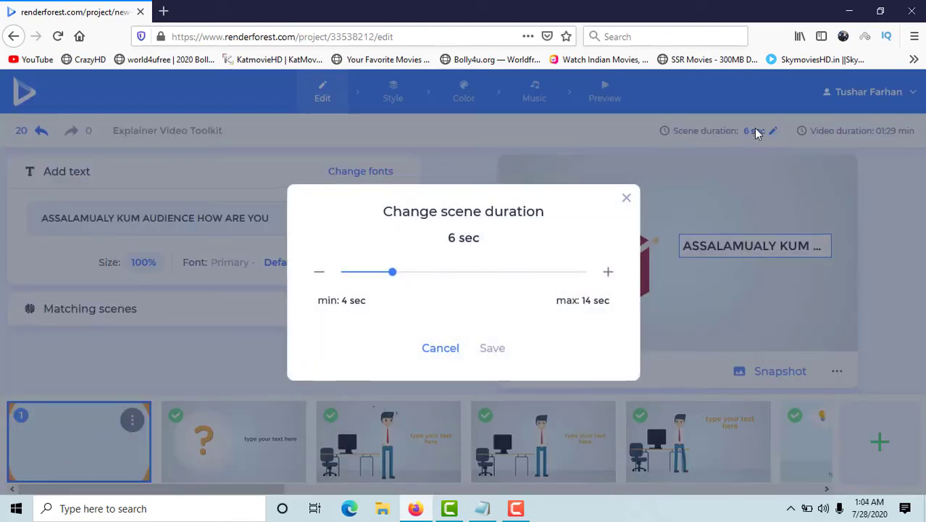
pyautogui.moveTo(393, 273); pyautogui.dragTo(420, 279)
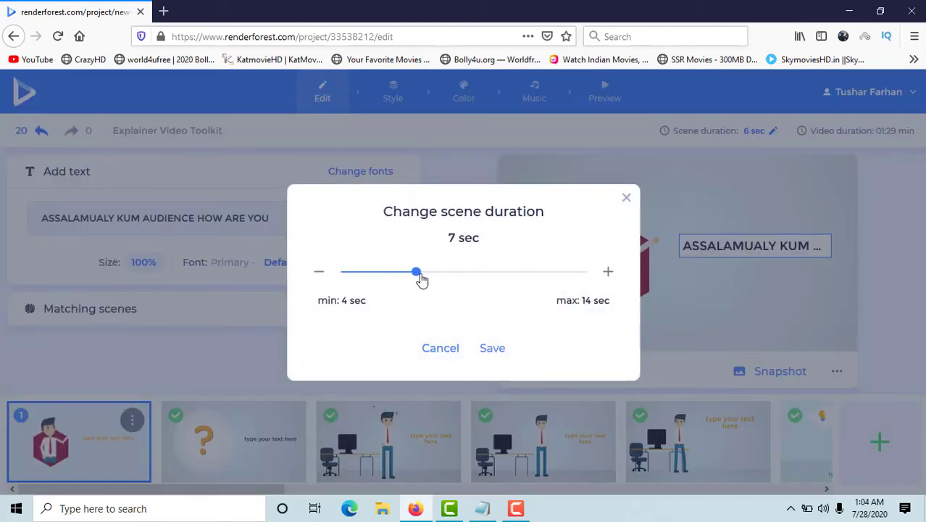
pyautogui.click(492, 348)
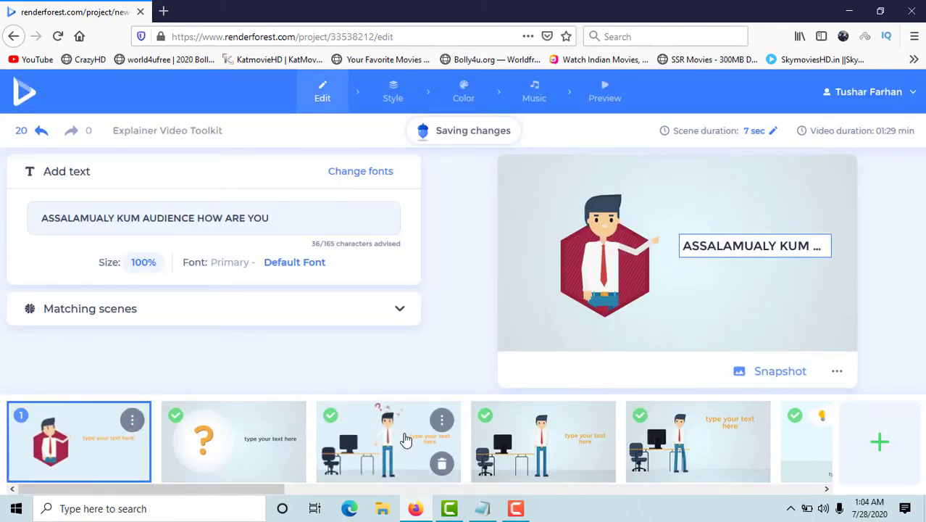
# Set the duration of scene 3, about uploading with consistency, to its maximum of 14 seconds and save it.
pyautogui.click(406, 440)
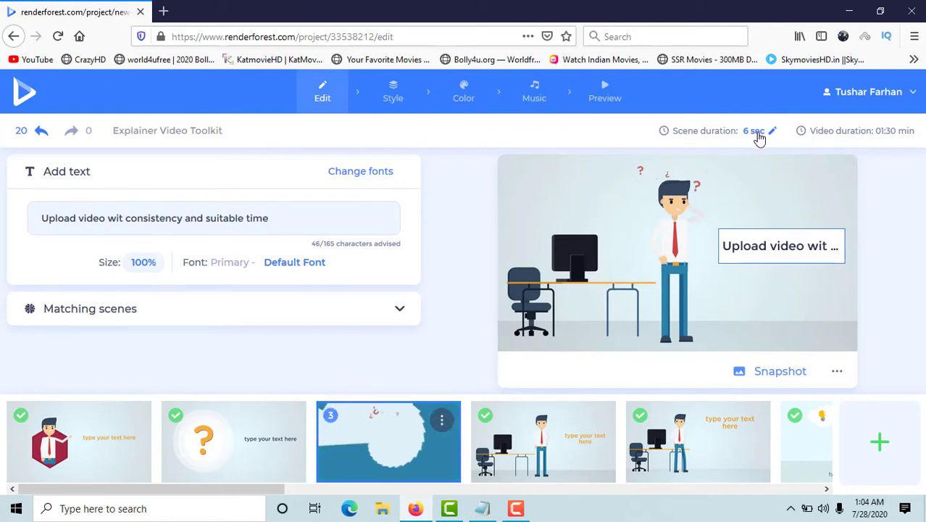
pyautogui.click(756, 134)
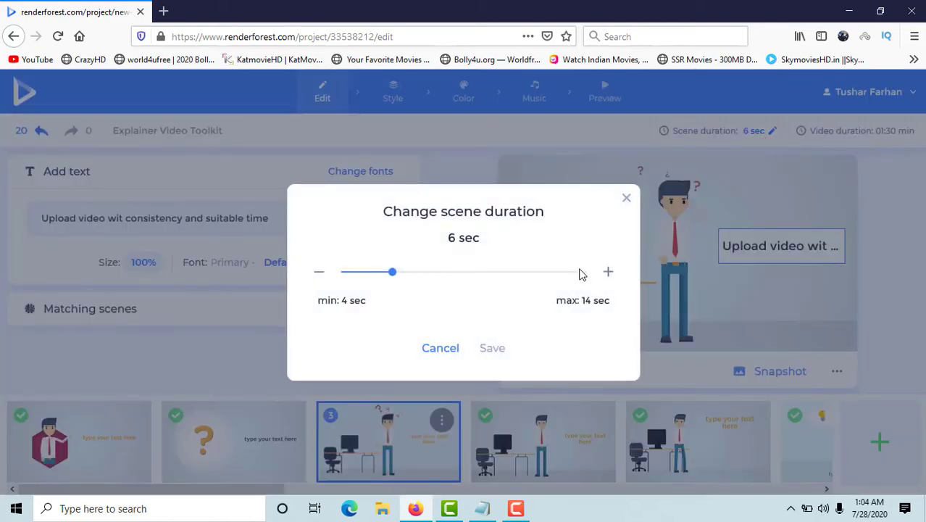
pyautogui.click(583, 276)
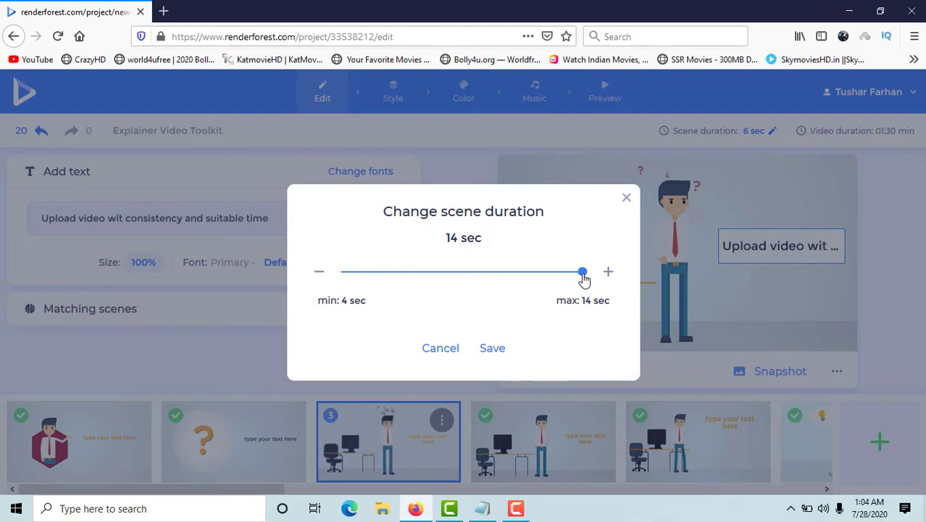
pyautogui.click(492, 348)
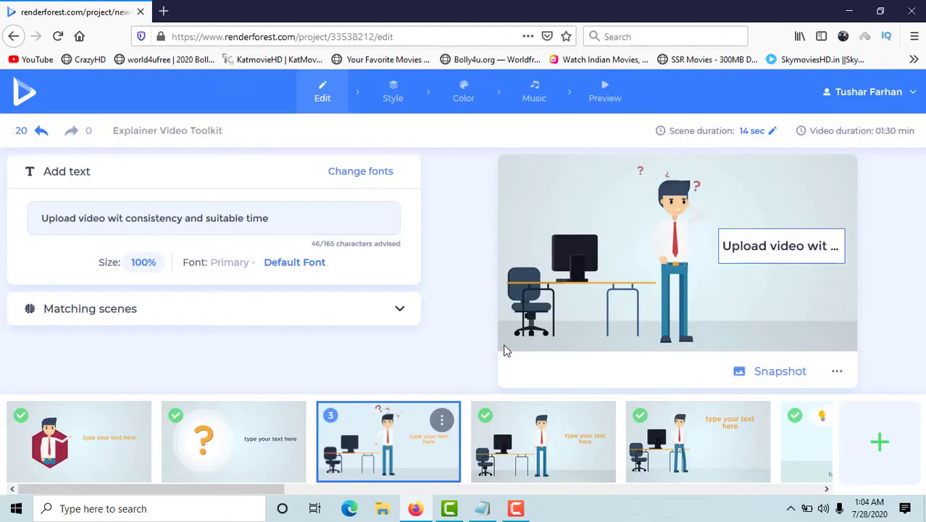
# Try to set the duration of scene 4, about keyword-rich titles, to 14 seconds.
pyautogui.click(540, 446)
pyautogui.click(756, 134)
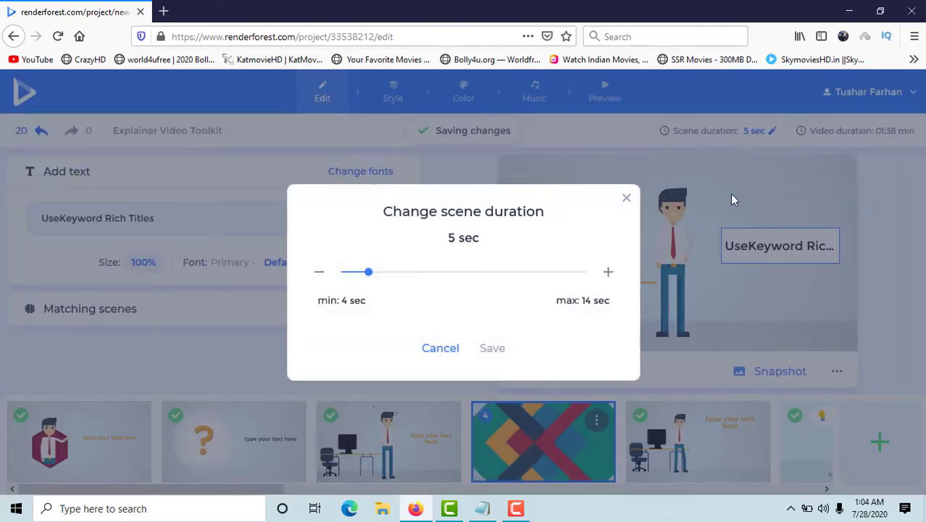
pyautogui.click(584, 275)
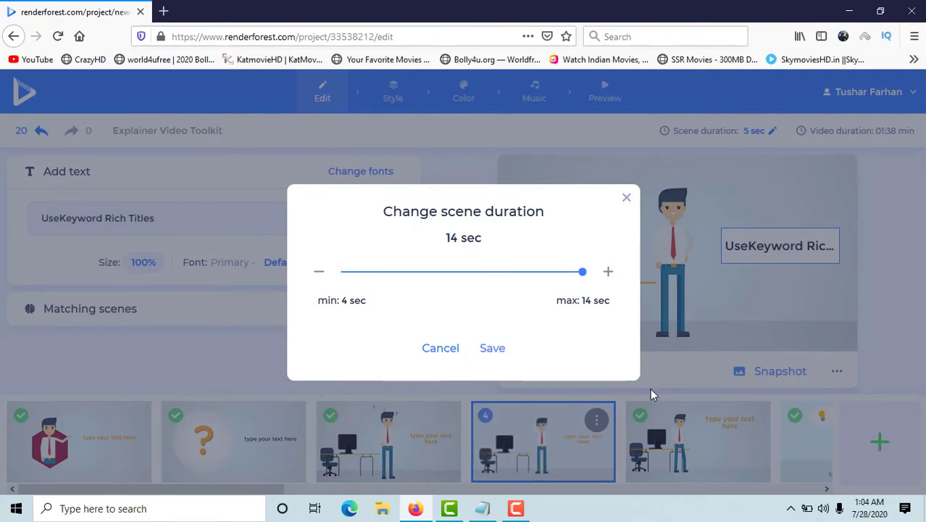
pyautogui.click(651, 395)
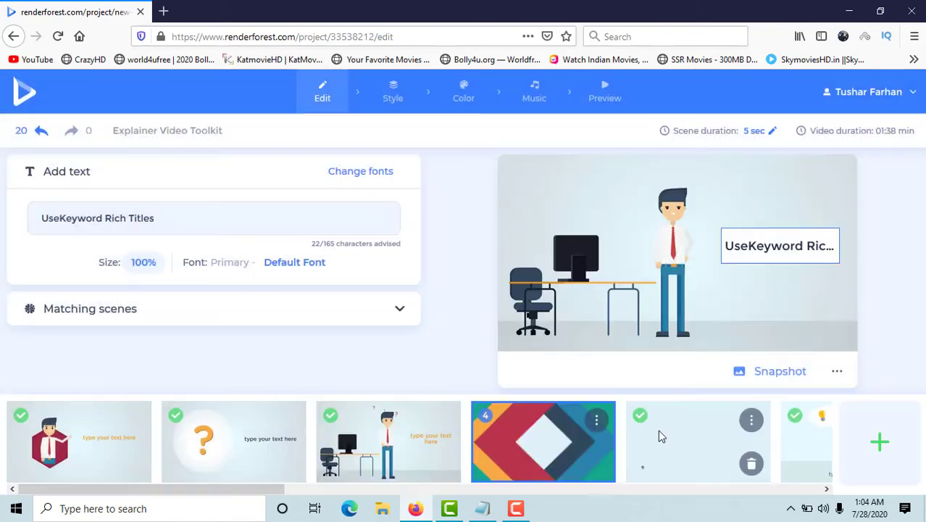
pyautogui.click(761, 133)
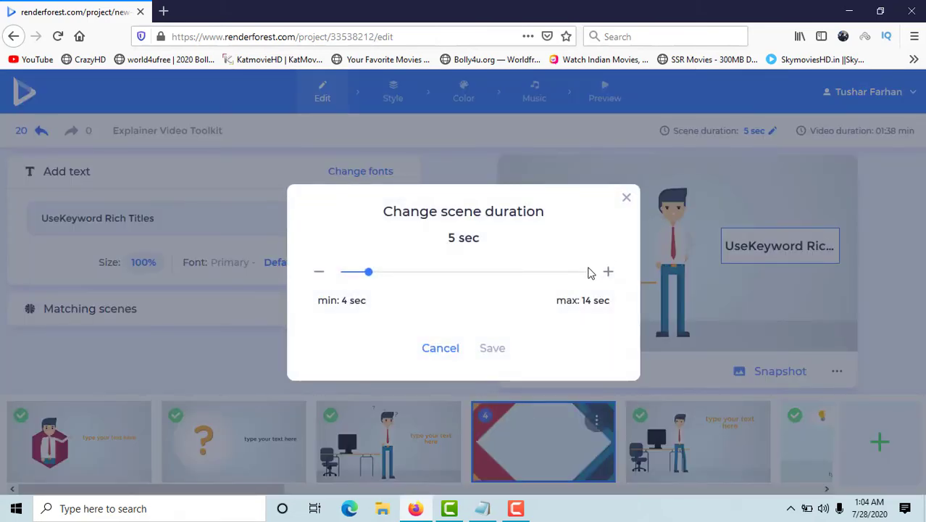
pyautogui.click(584, 273)
pyautogui.click(686, 440)
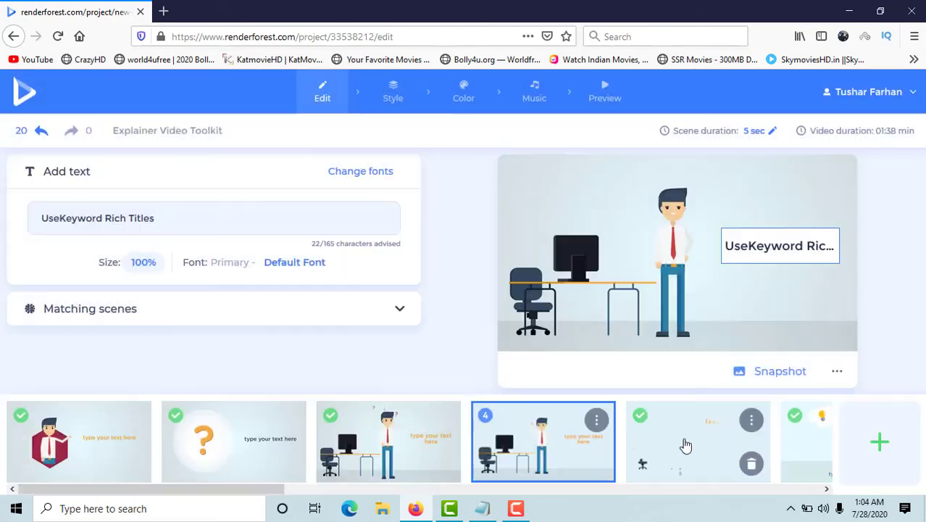
pyautogui.click(760, 137)
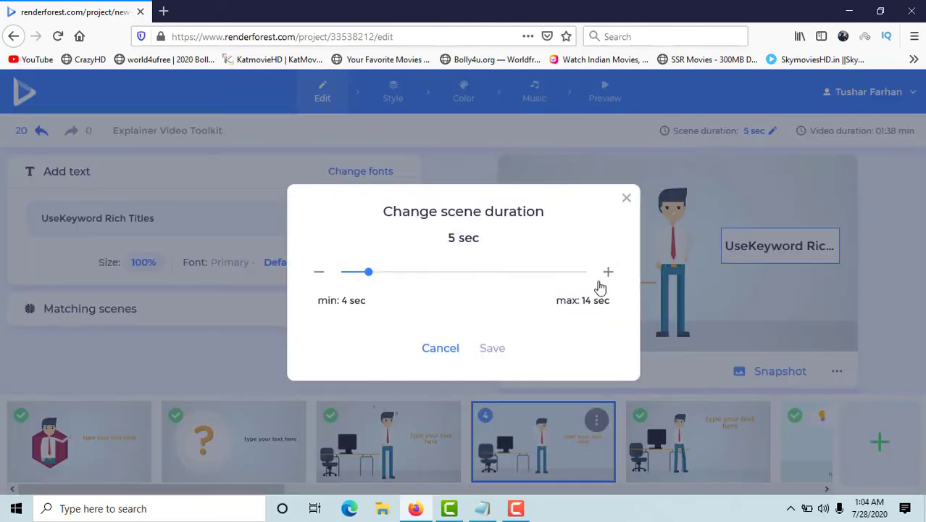
pyautogui.click(586, 274)
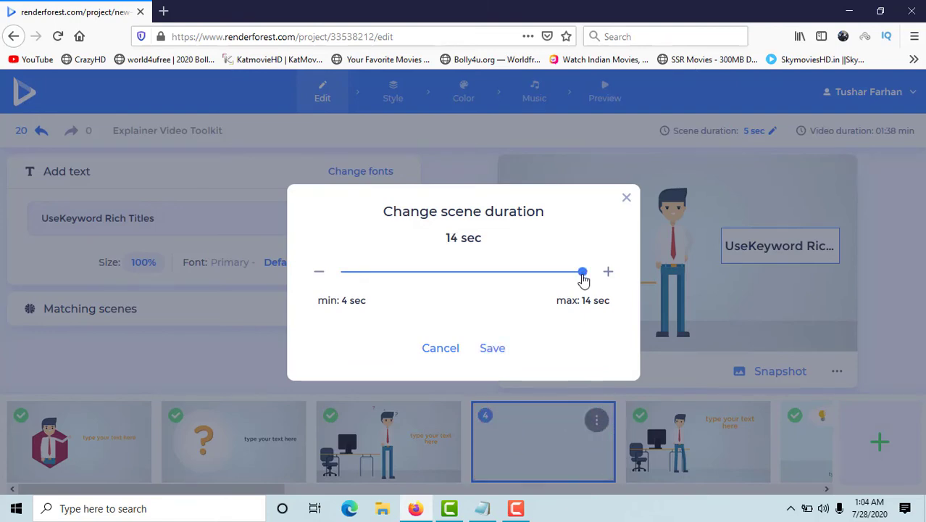
pyautogui.click(689, 447)
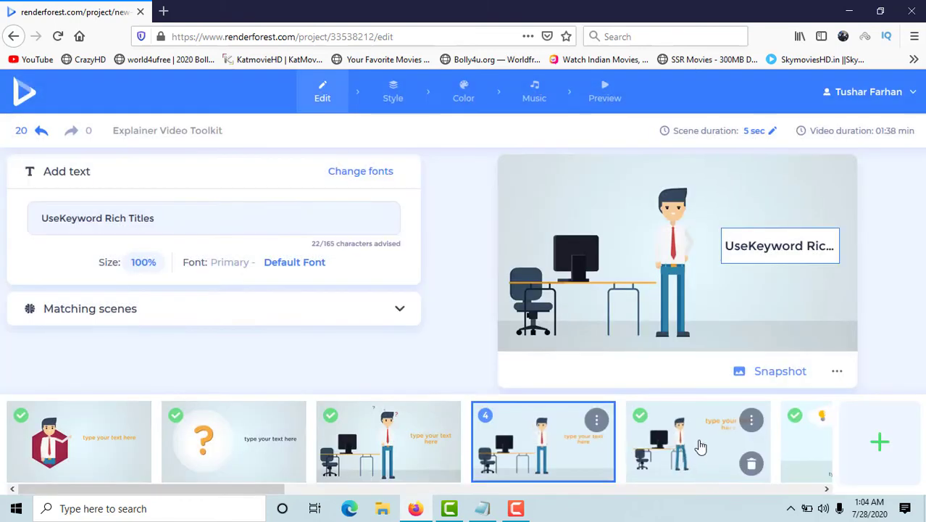
# Try to set the duration of scene 5, about keyword-rich descriptions, to 14 seconds.
pyautogui.click(699, 445)
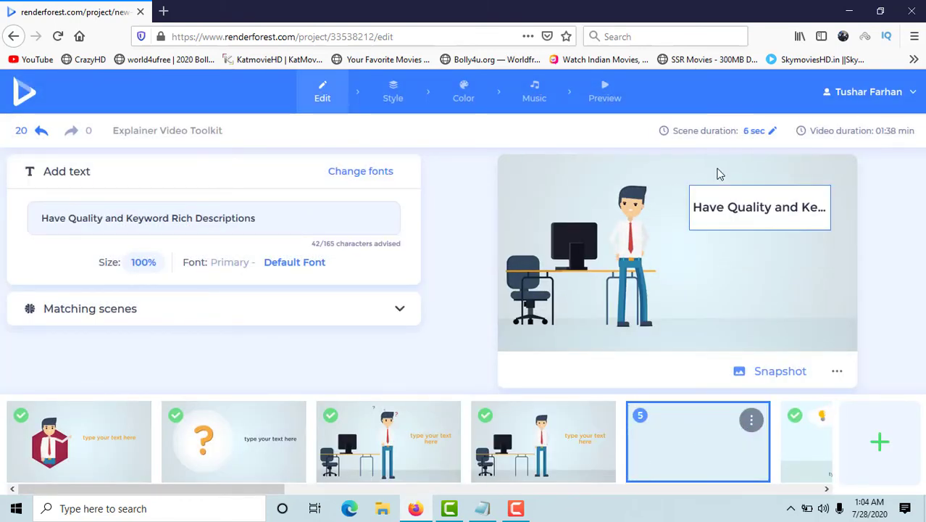
pyautogui.click(774, 132)
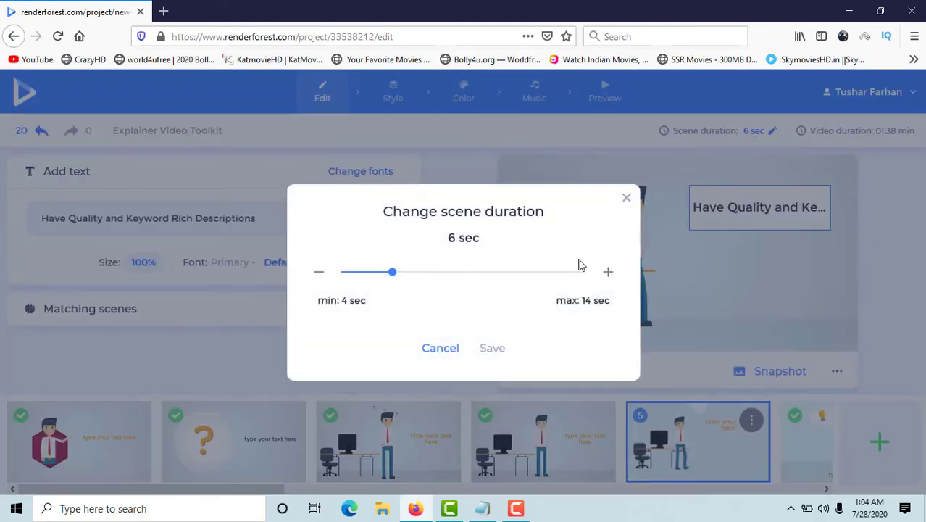
pyautogui.click(584, 274)
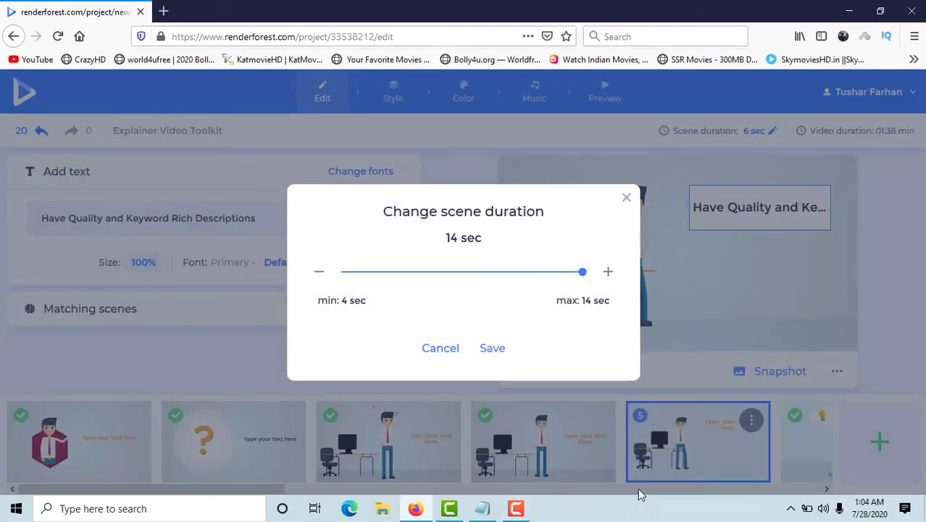
pyautogui.click(757, 470)
pyautogui.click(796, 459)
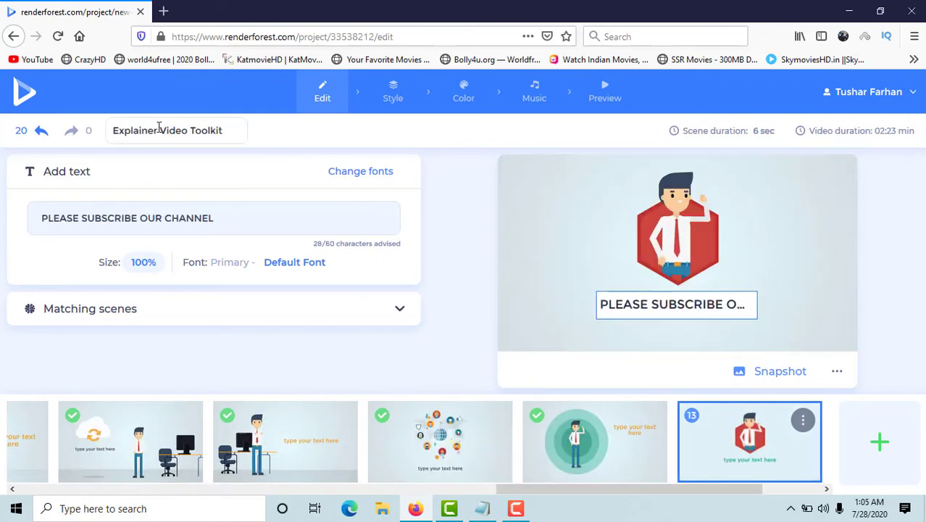
# Proceed to the video preview despite the missing image placeholder and render the free low-quality 360p version with watermark.
pyautogui.click(594, 93)
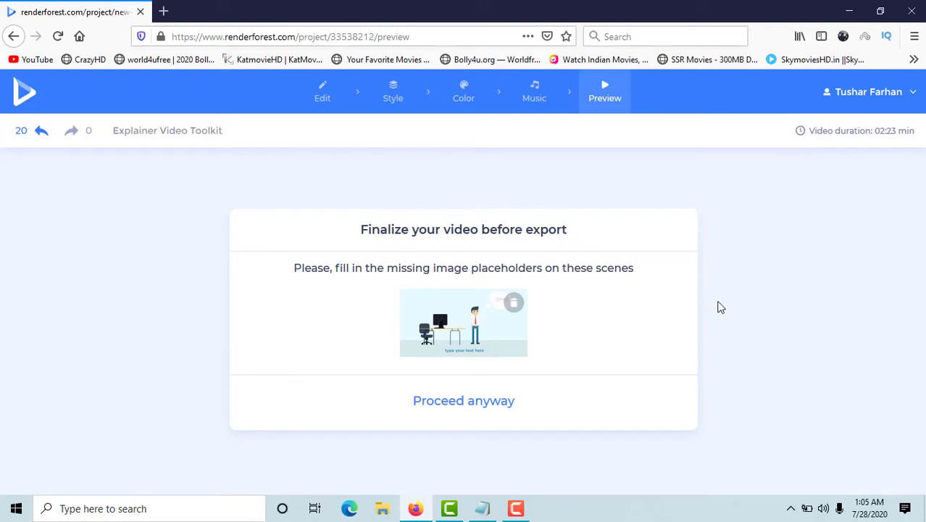
pyautogui.click(458, 401)
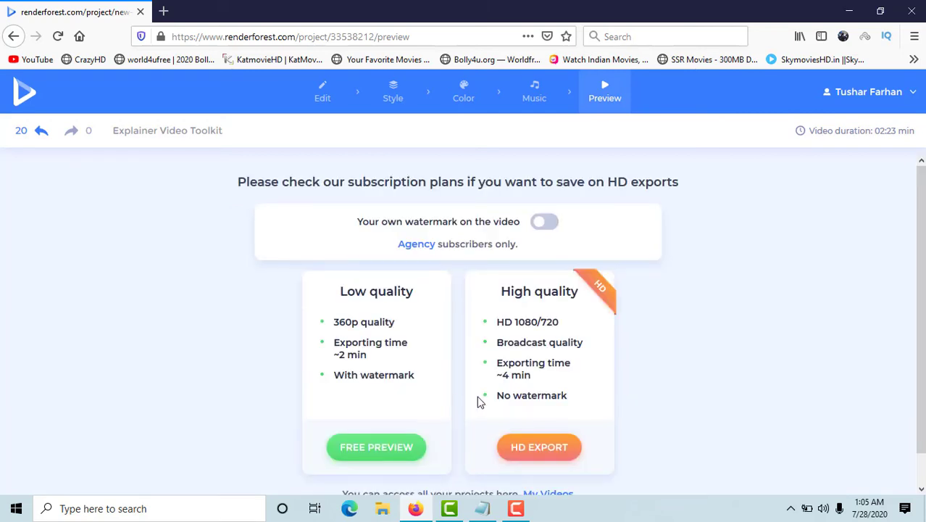
pyautogui.scroll(-1, 754, 351)
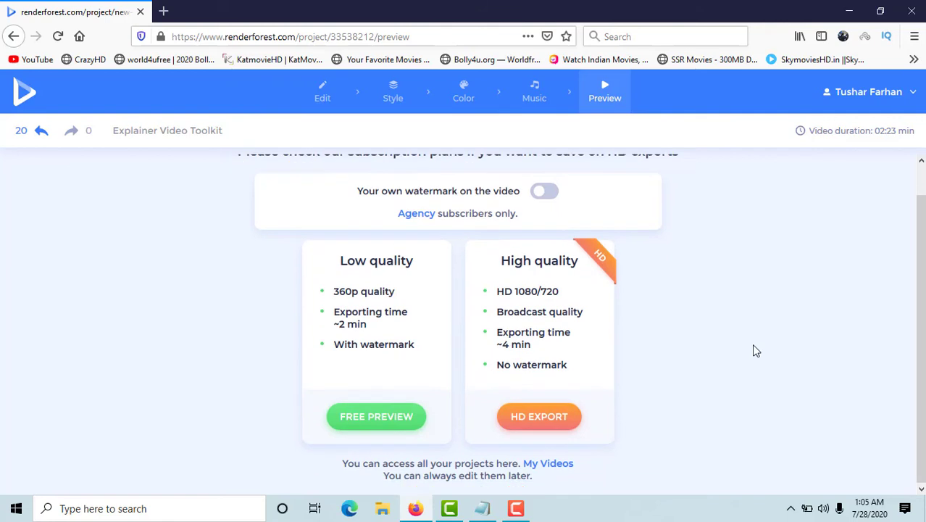
pyautogui.click(376, 418)
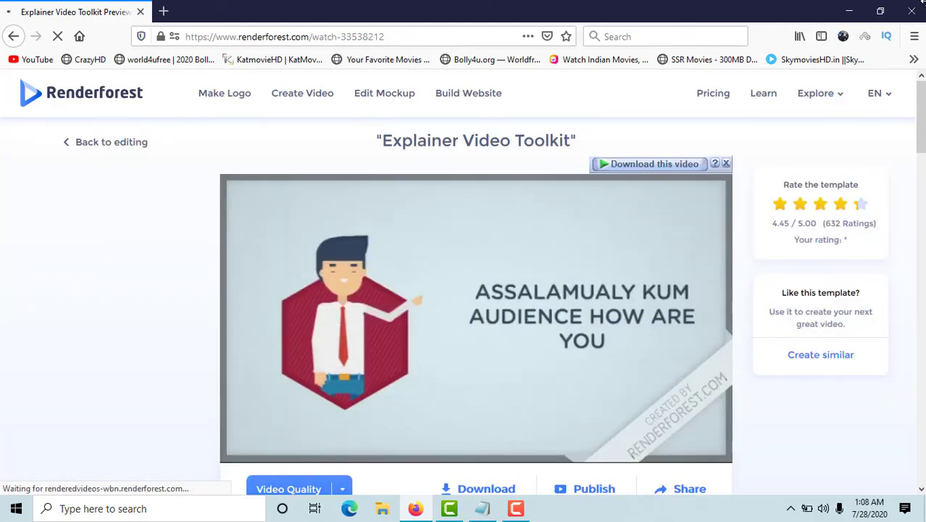
# View the export quality options available for the rendered video and close the list.
pyautogui.scroll(-2, 569, 322)
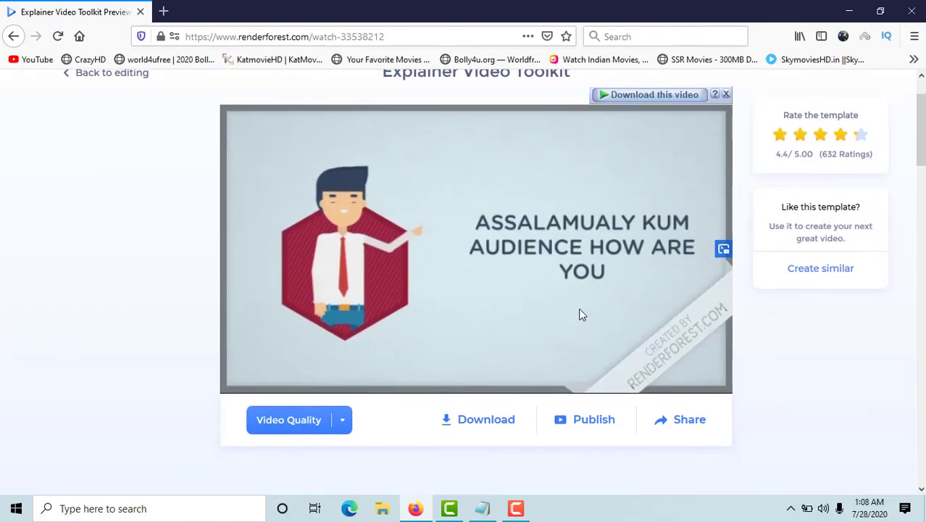
pyautogui.click(342, 426)
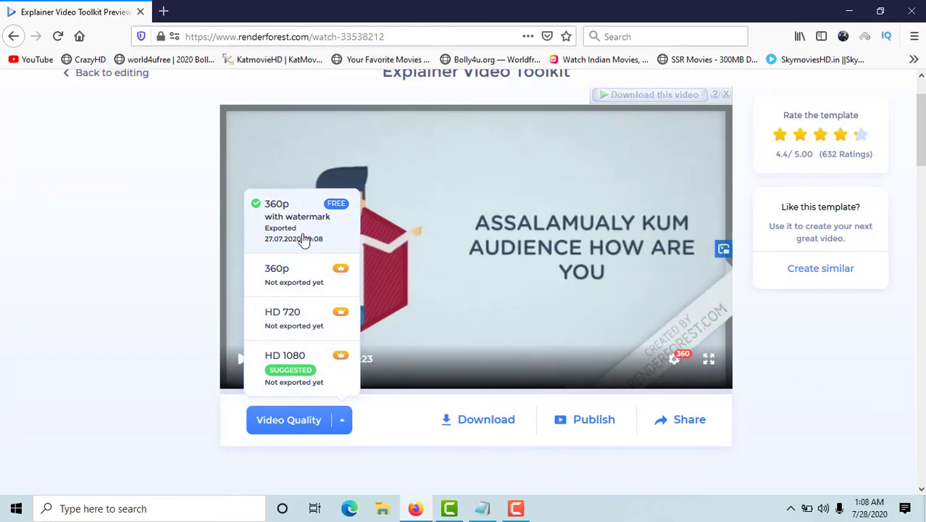
pyautogui.click(215, 441)
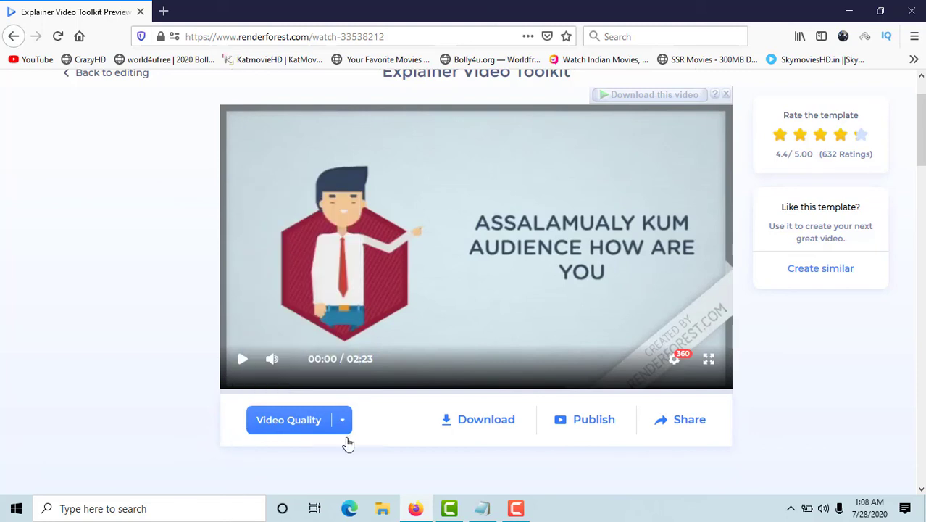